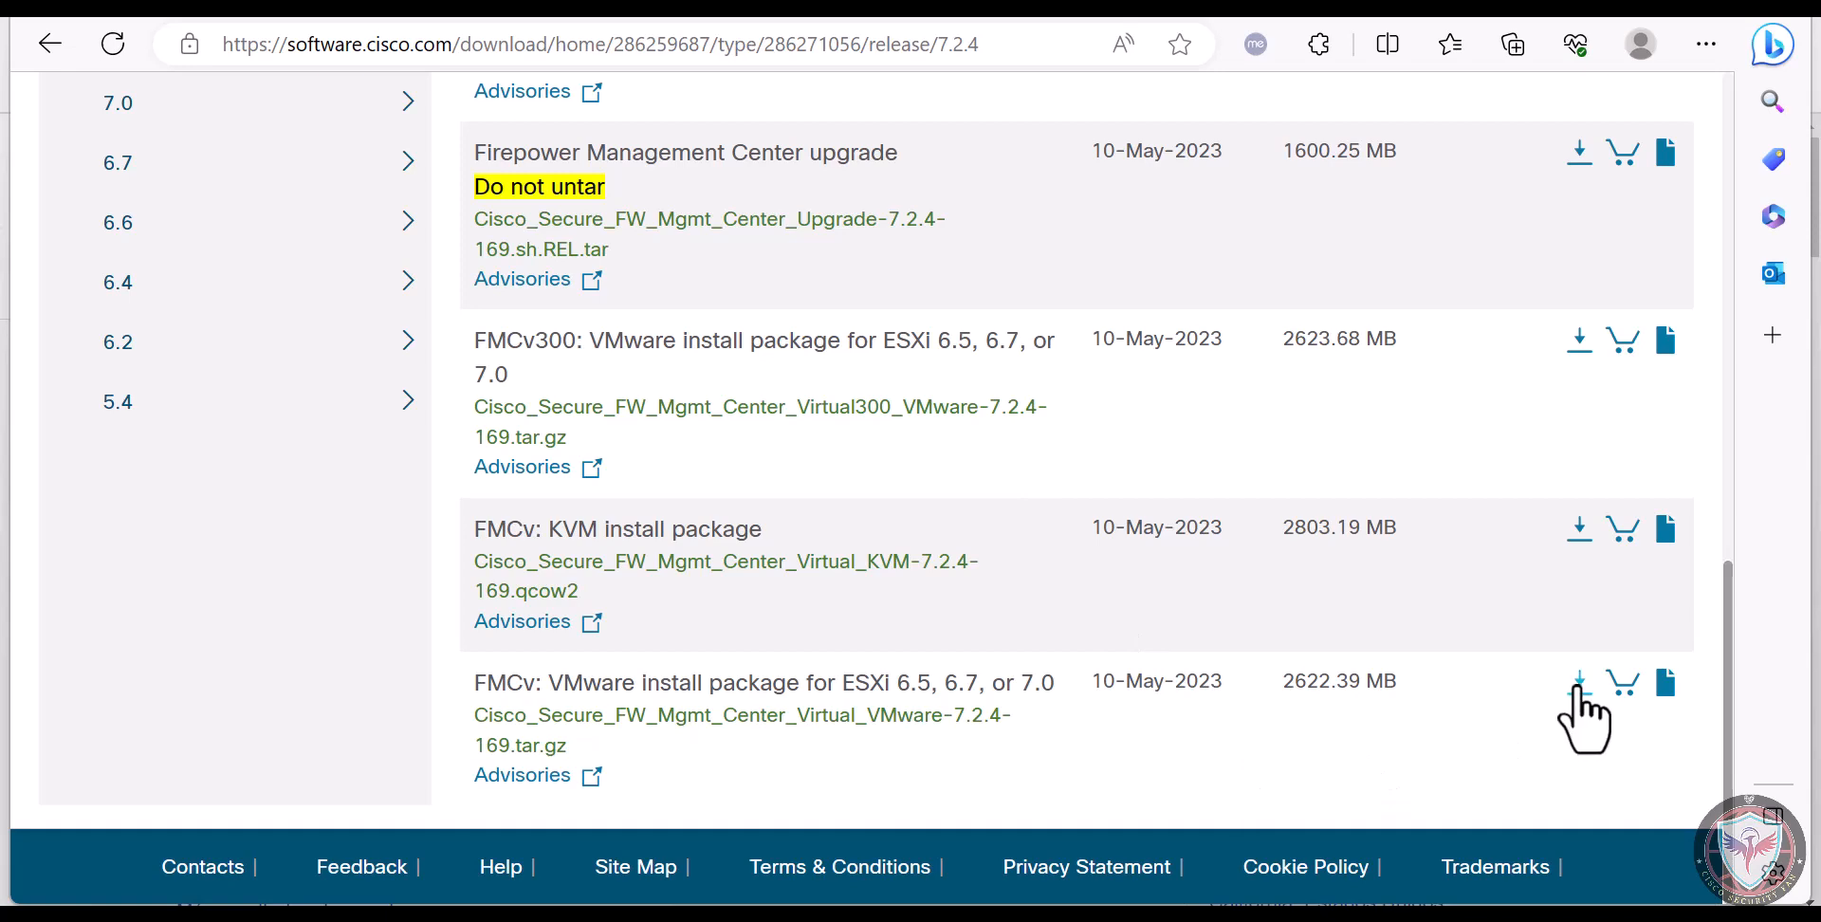
Download the FMCv 7.2.4 VMware install package for ESXi 6.5, 6.7, or 7.0
click(1581, 691)
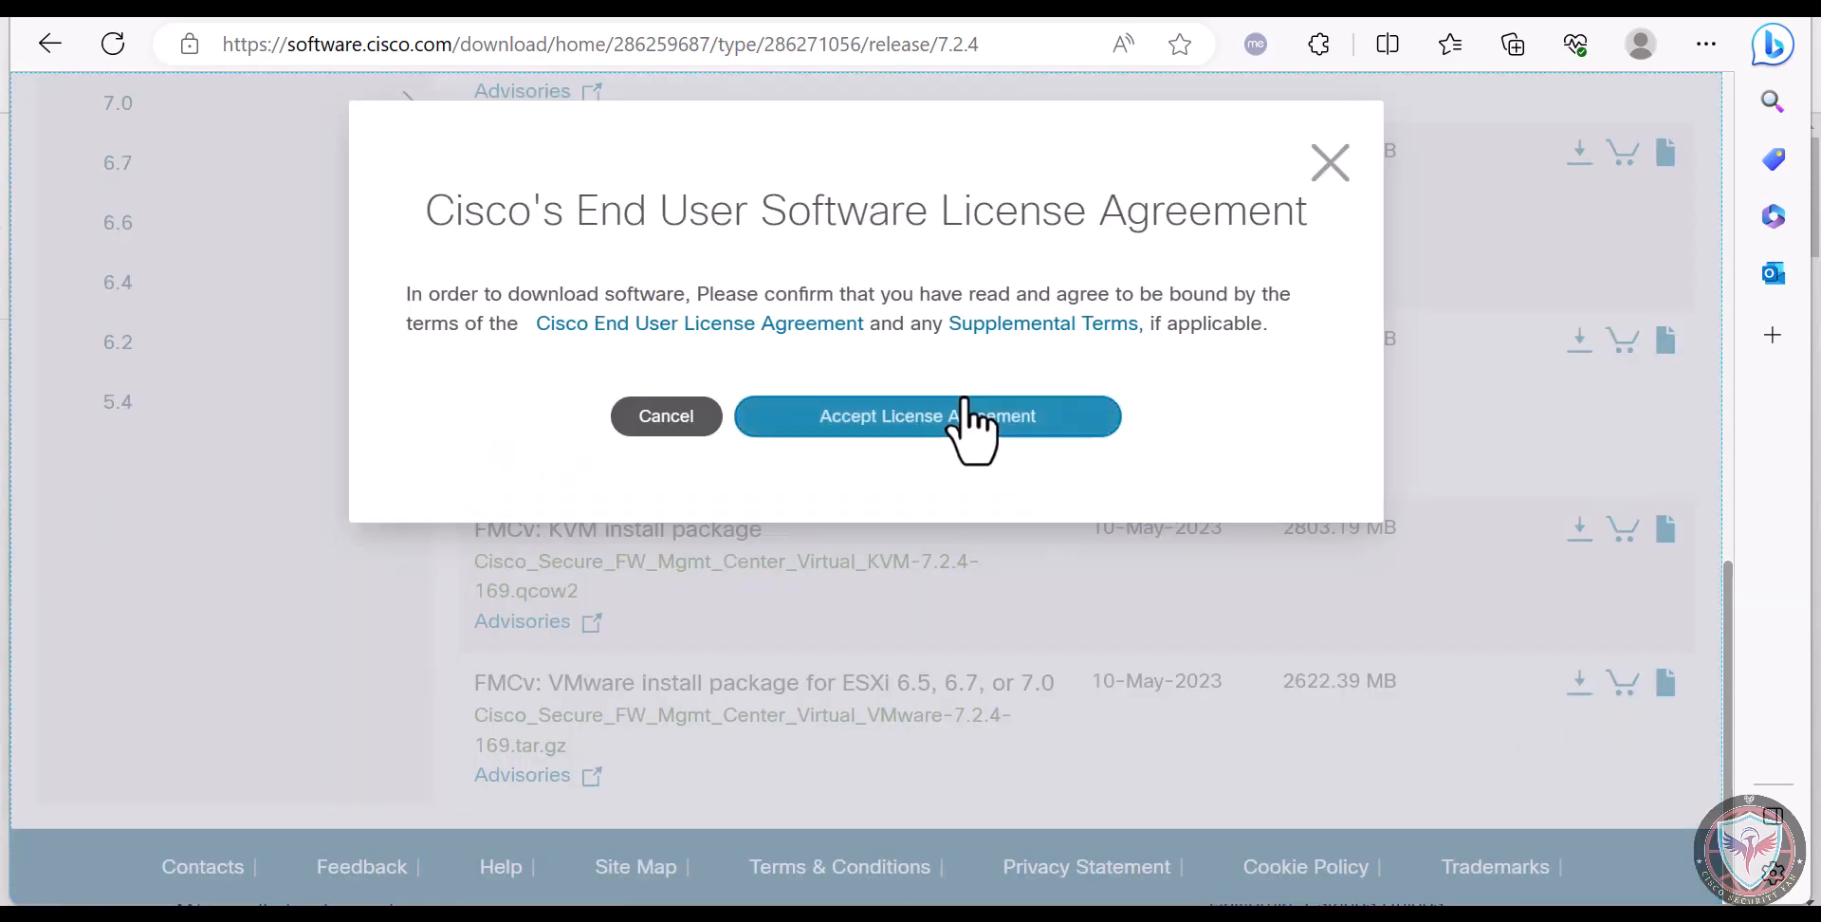
click(966, 418)
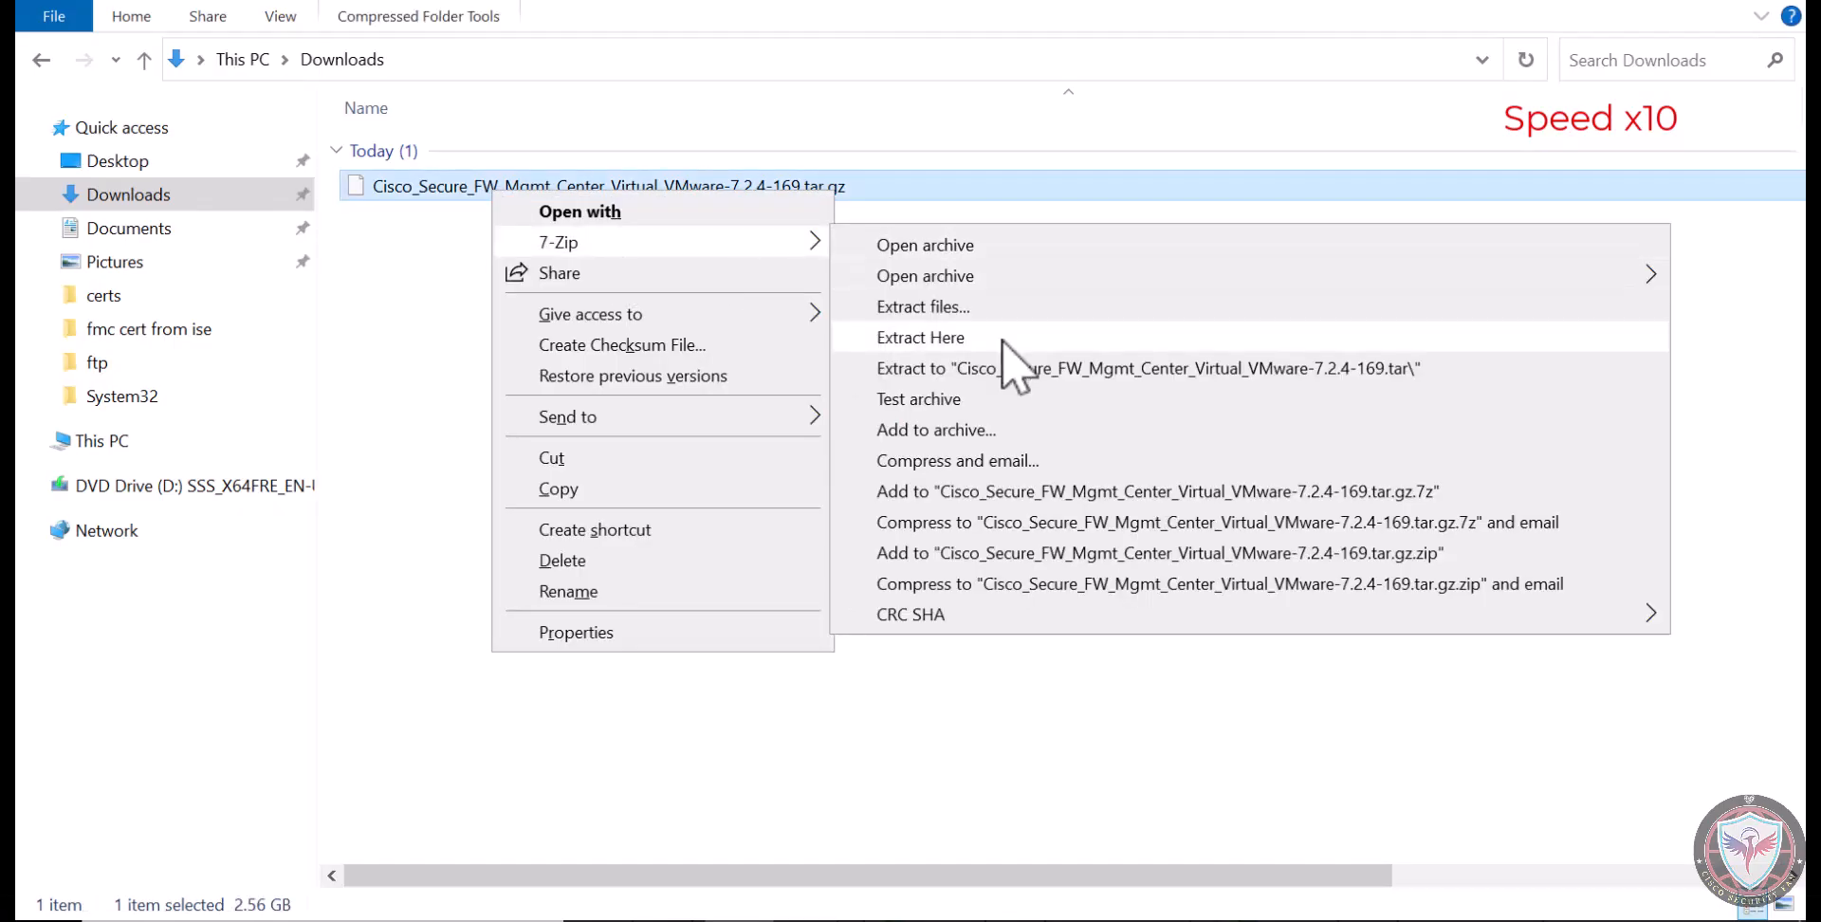
Extract Cisco_Secure_FW_Mgmt_Center_Virtual_VMware-7.2.4-169.tar.gz and the archive inside it with 7-Zip, and open the folder with the extracted files
click(1008, 347)
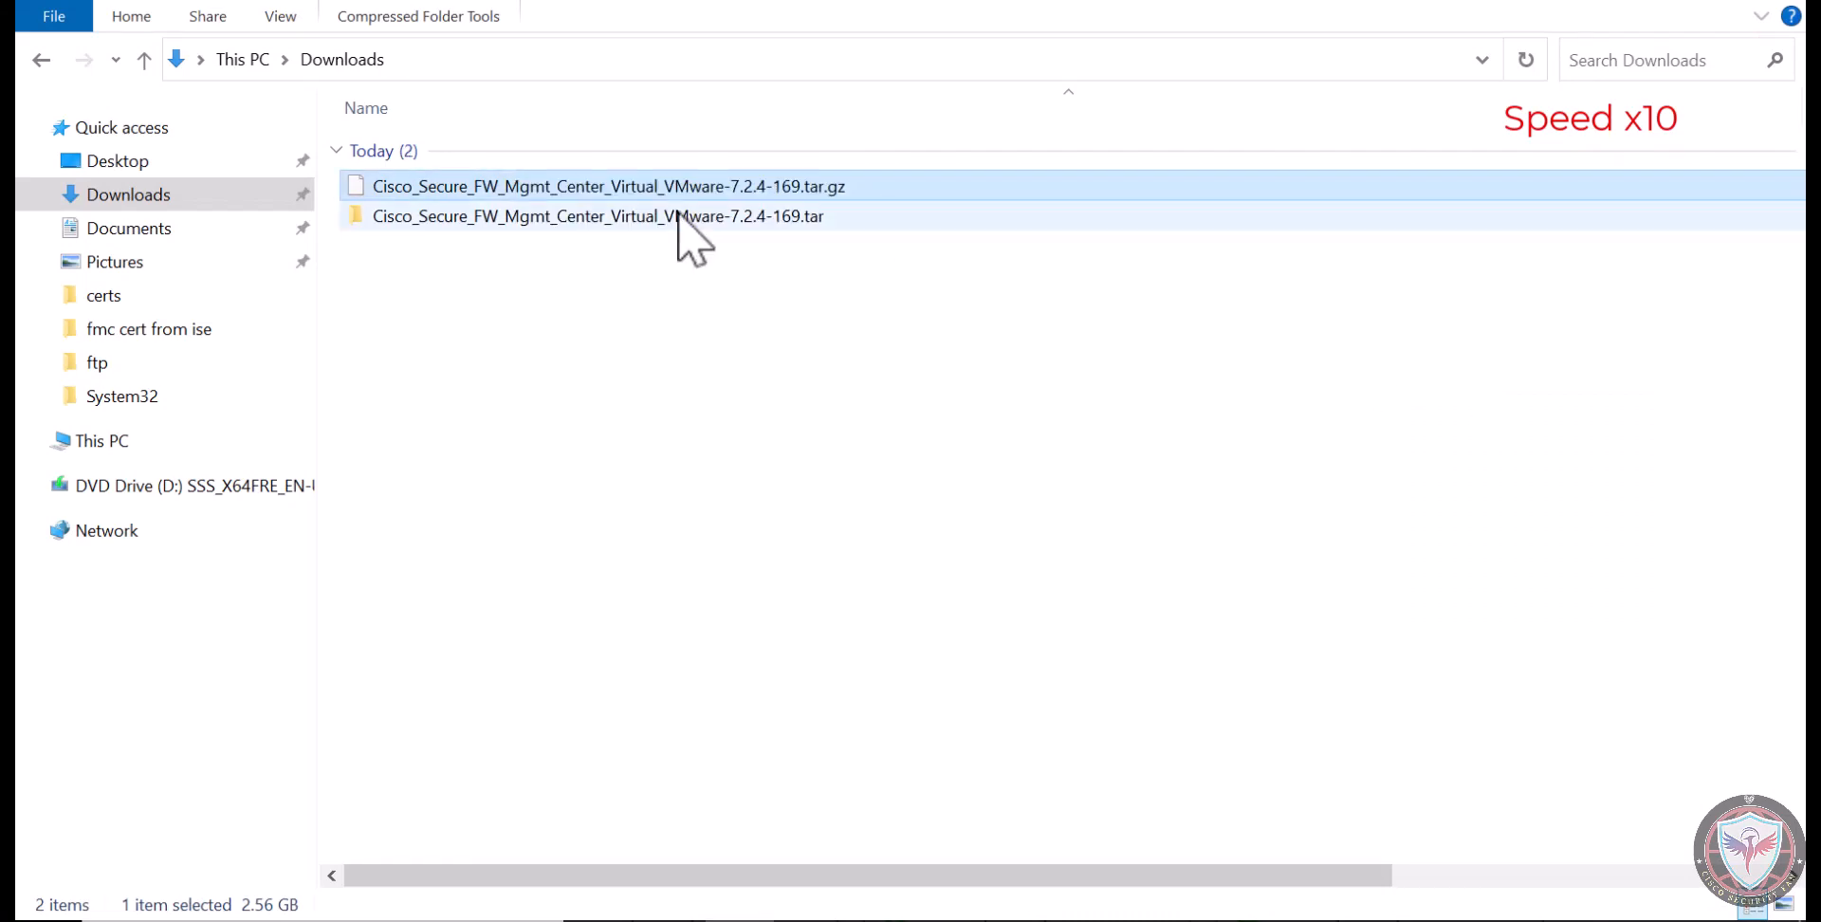
double_click(679, 216)
right_click(776, 157)
mouse_move(889, 215)
click(607, 335)
double_click(645, 152)
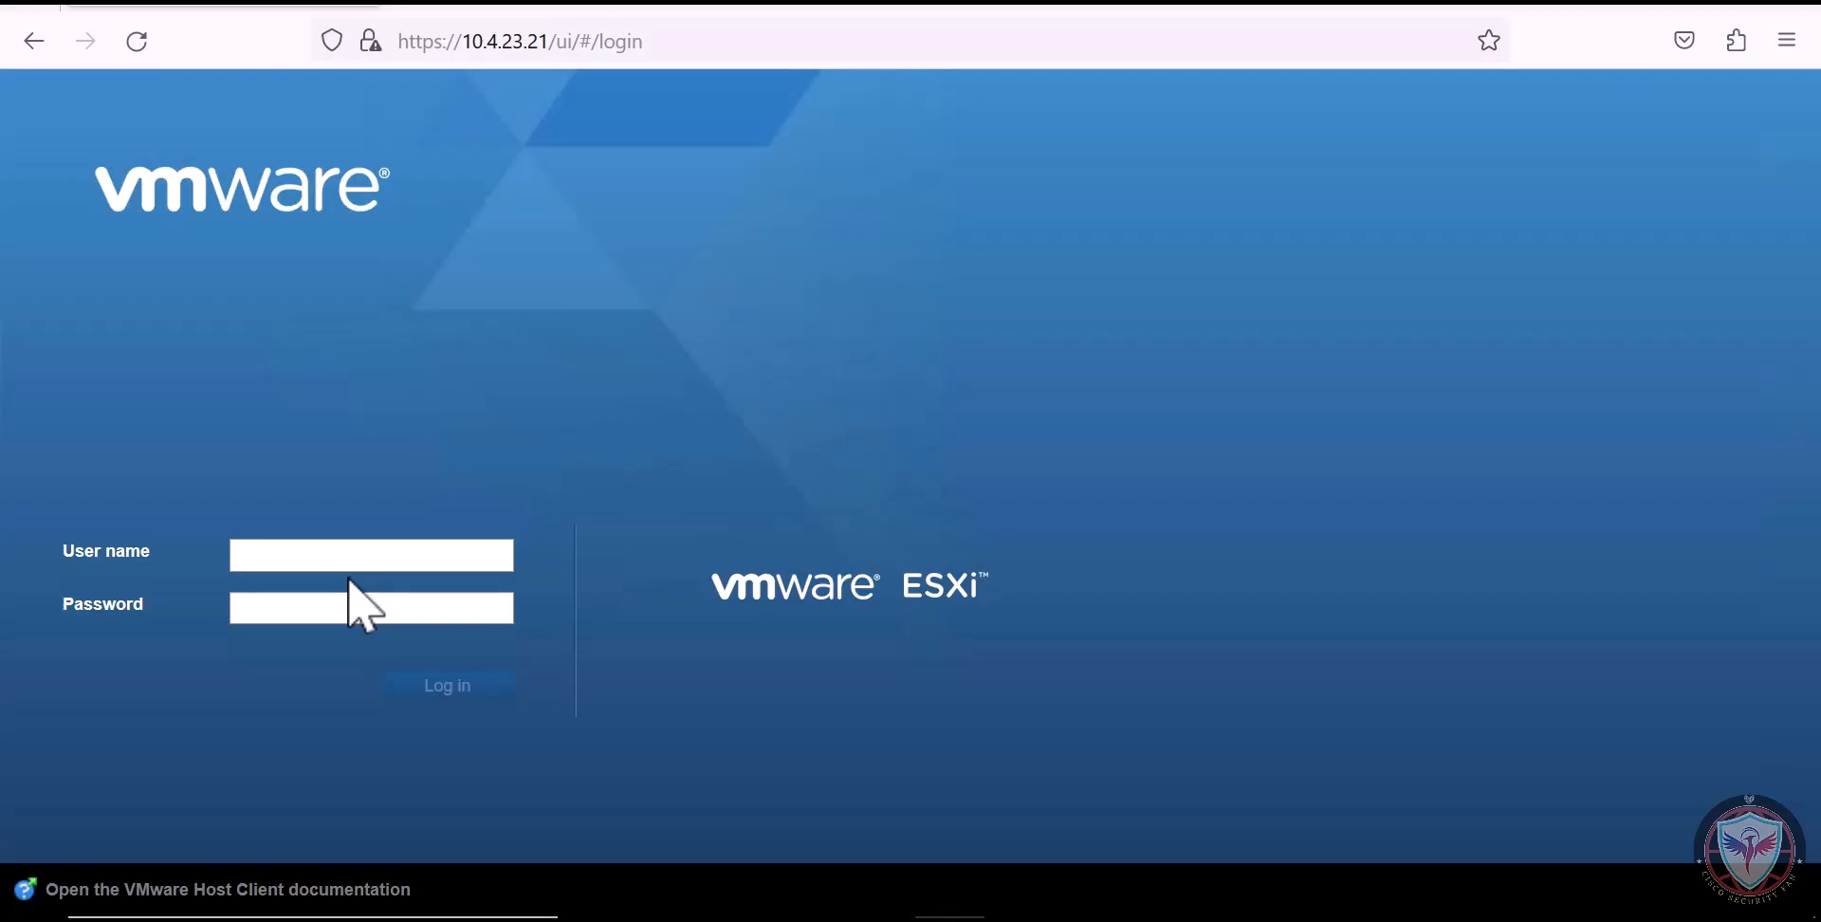
Log in to the VMware ESXi host client at 10.4.23.21 as root with the account password
click(342, 557)
text(root)
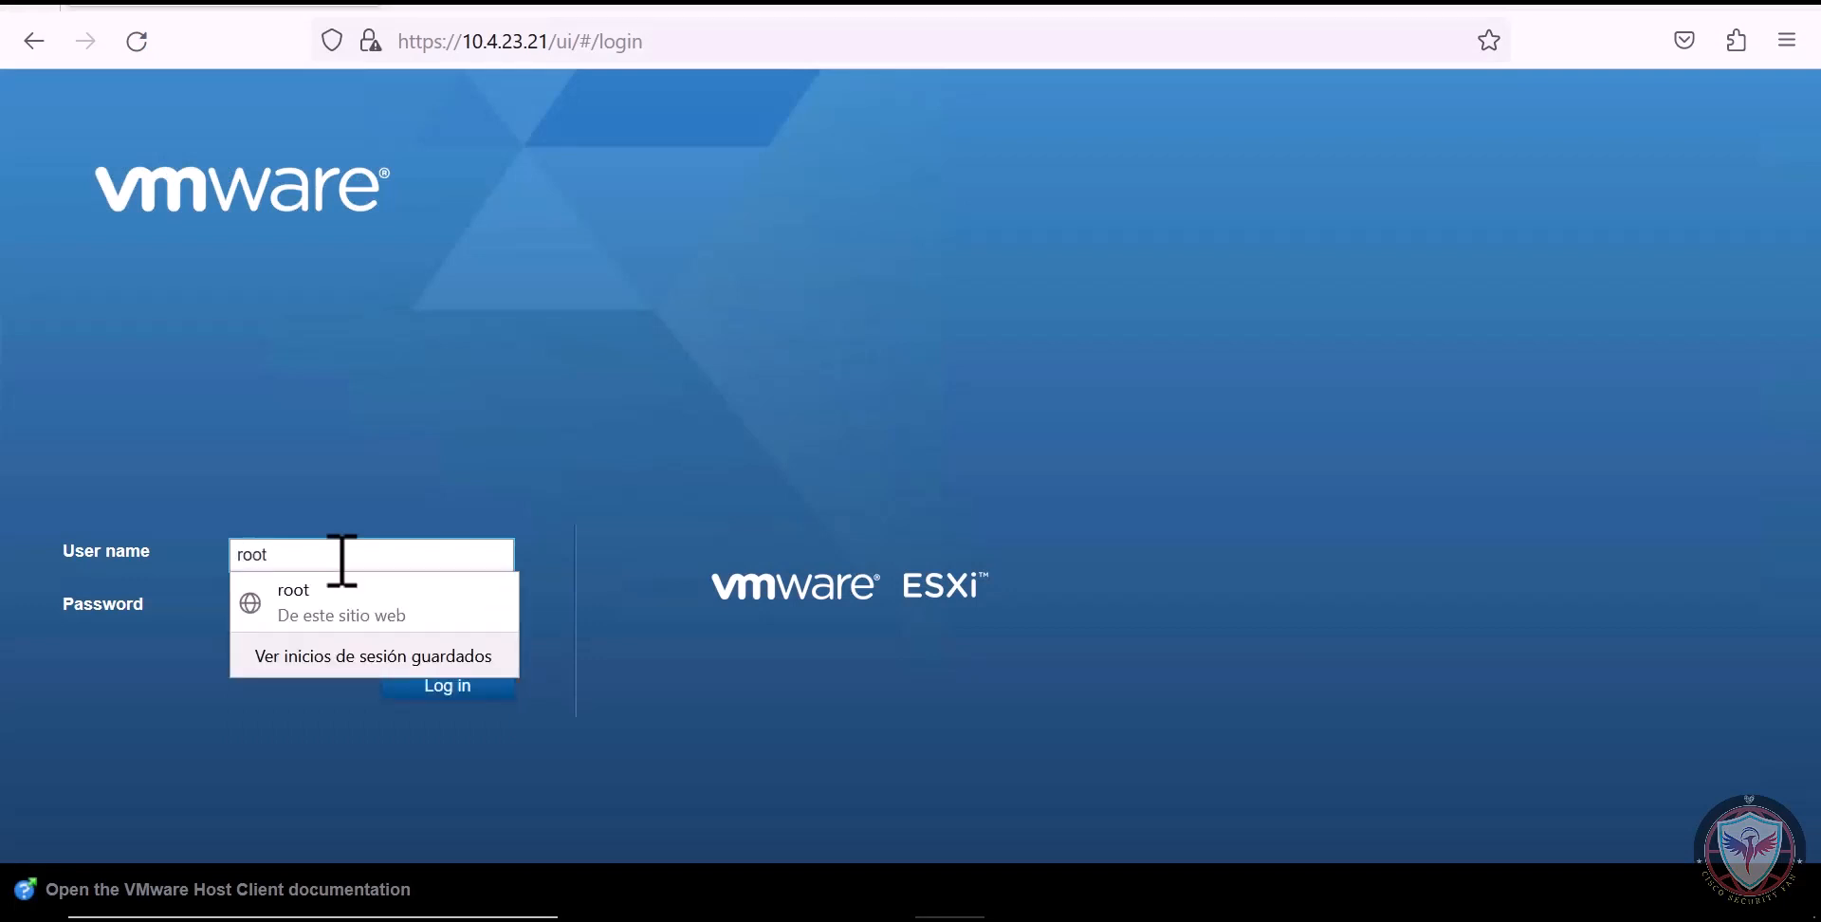
click(308, 612)
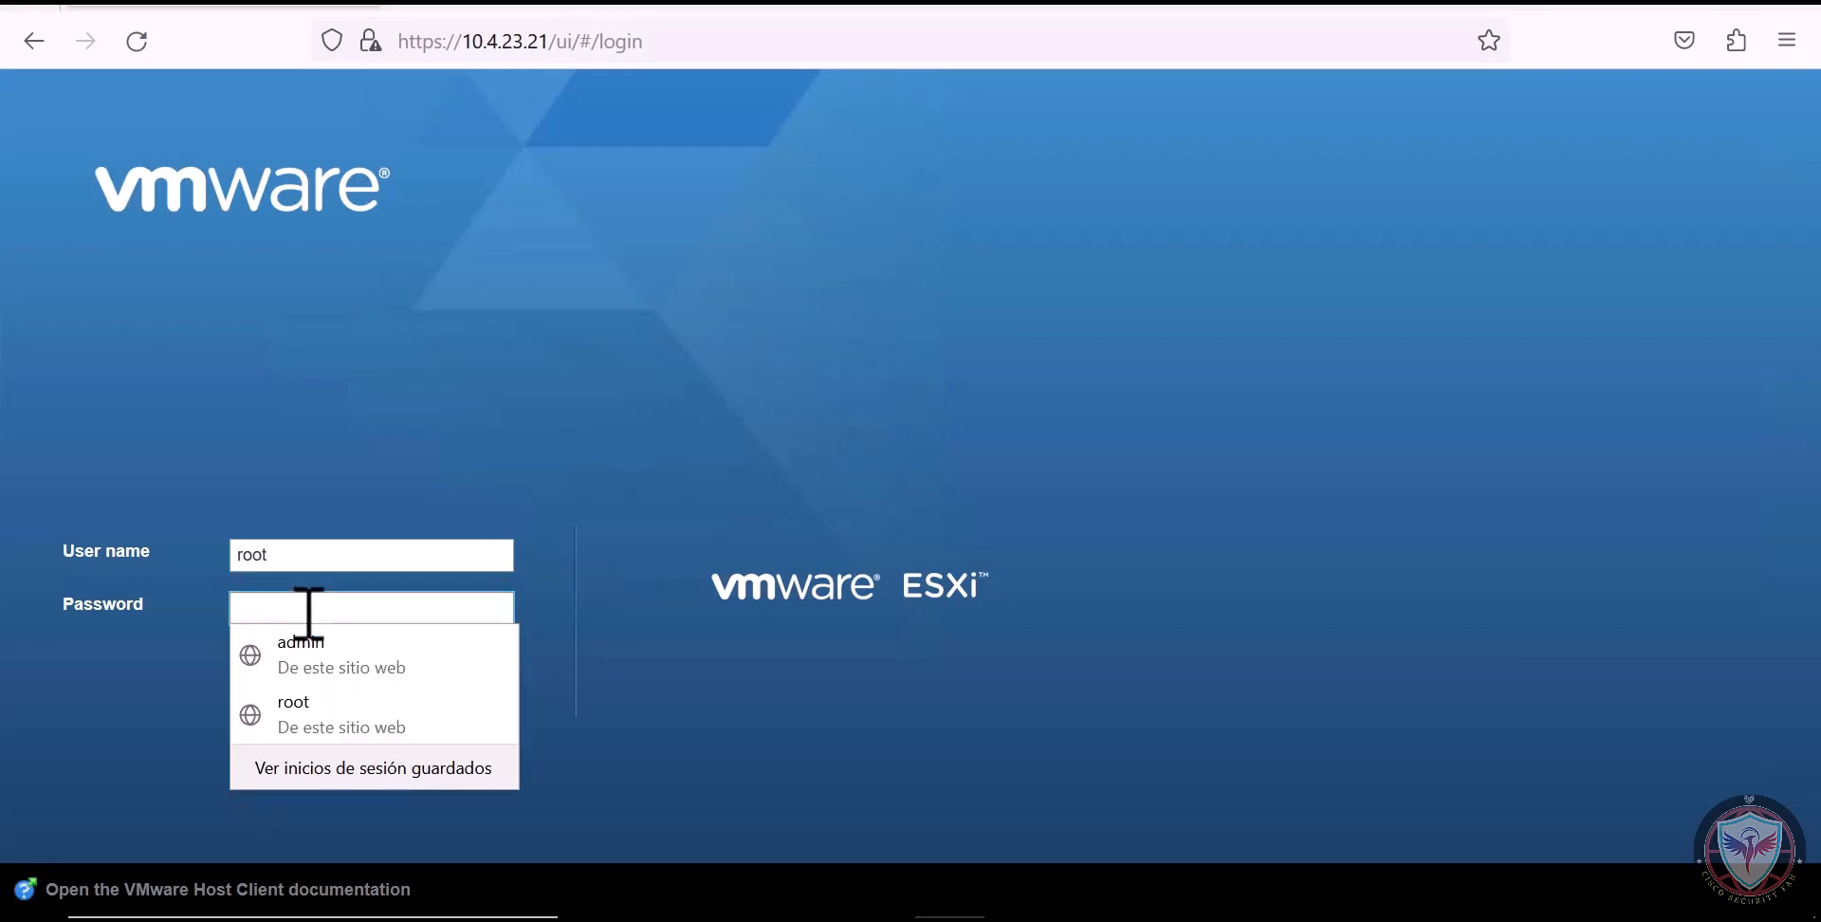
text(•••••••••)
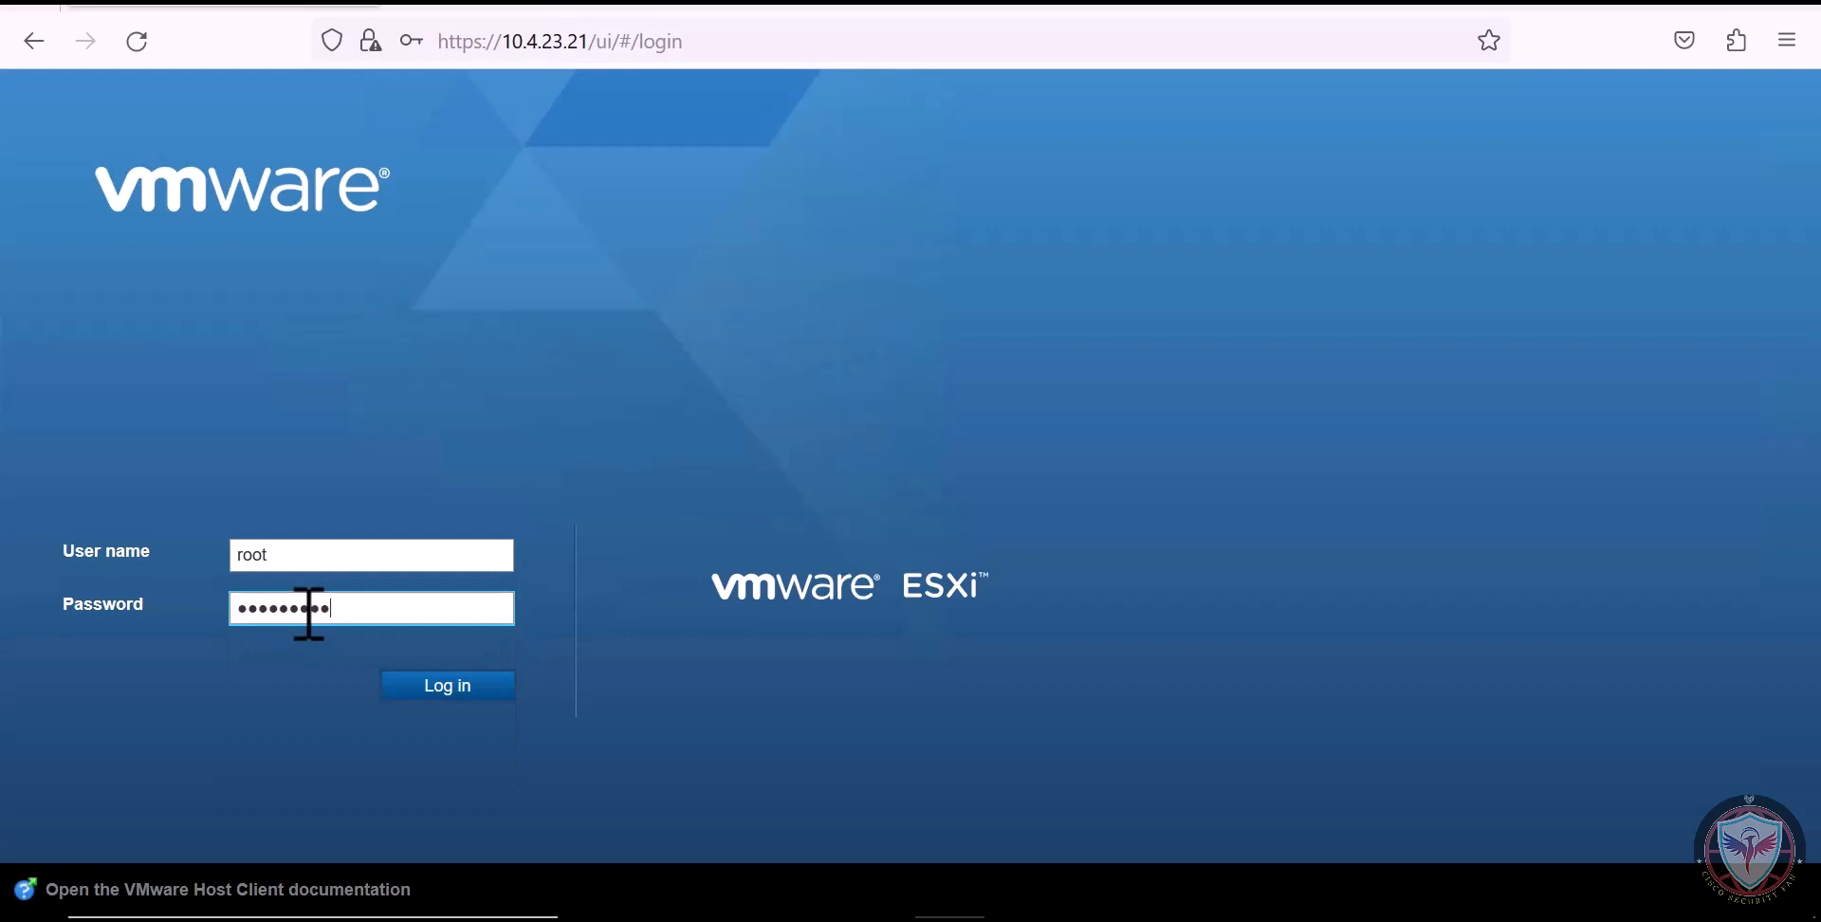
click(459, 686)
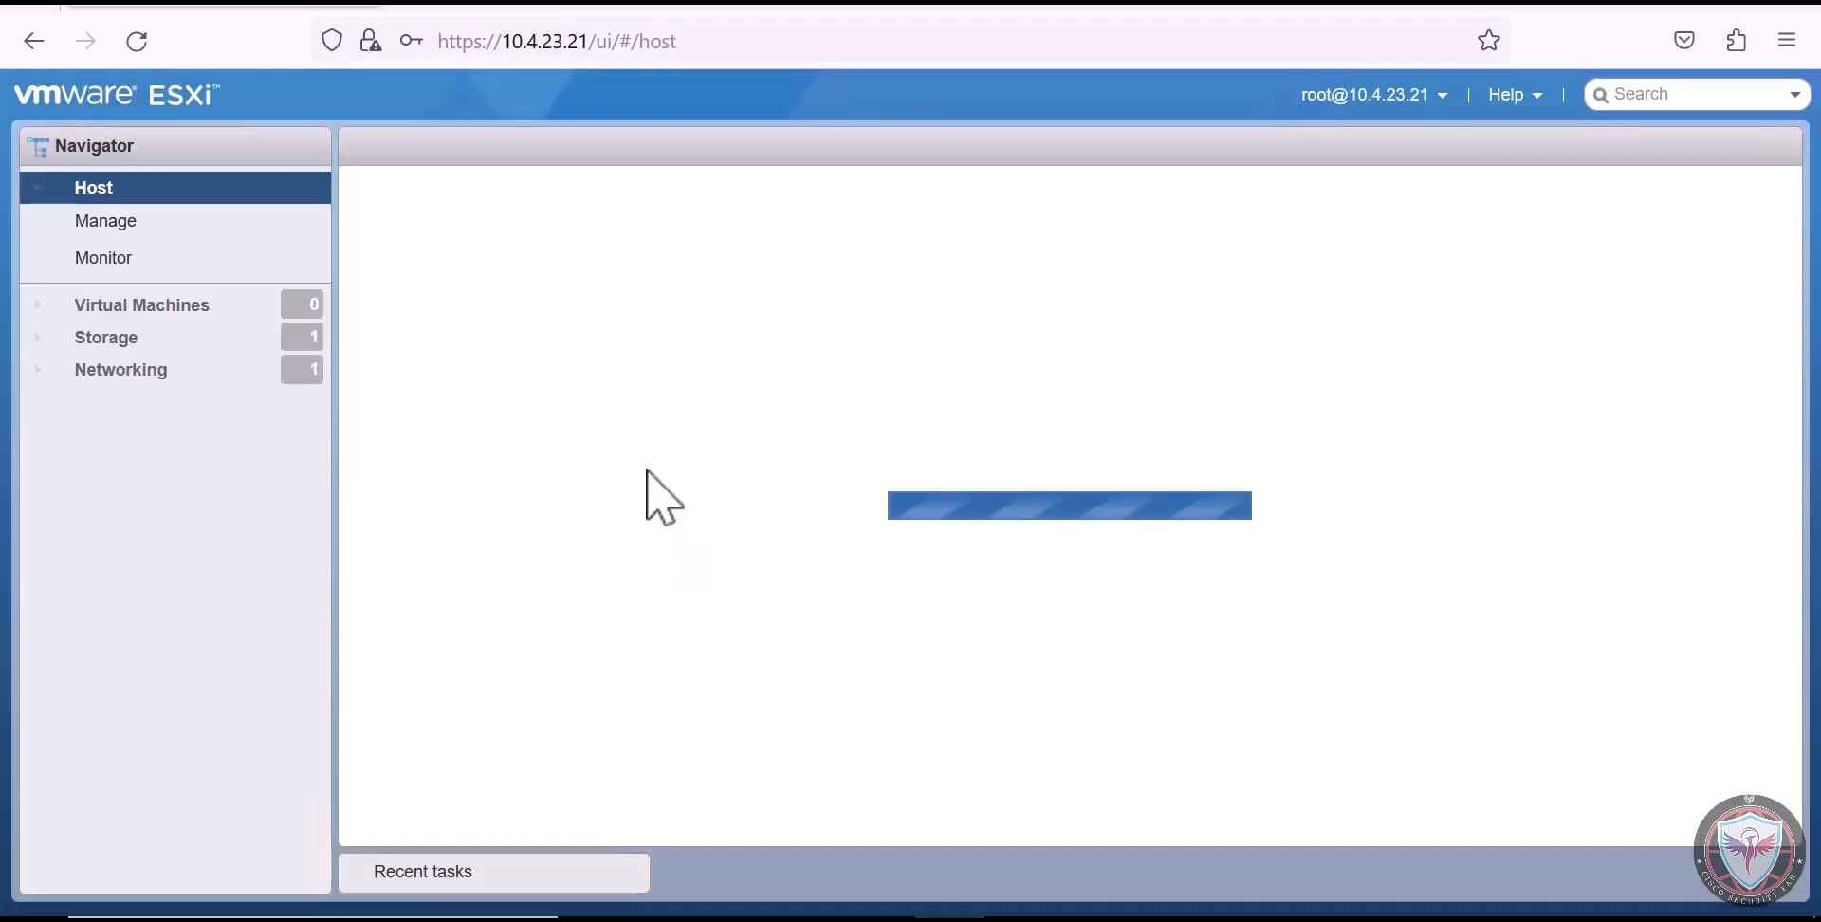
Start creating a virtual machine on the host by deploying it from an OVF or OVA file
click(225, 308)
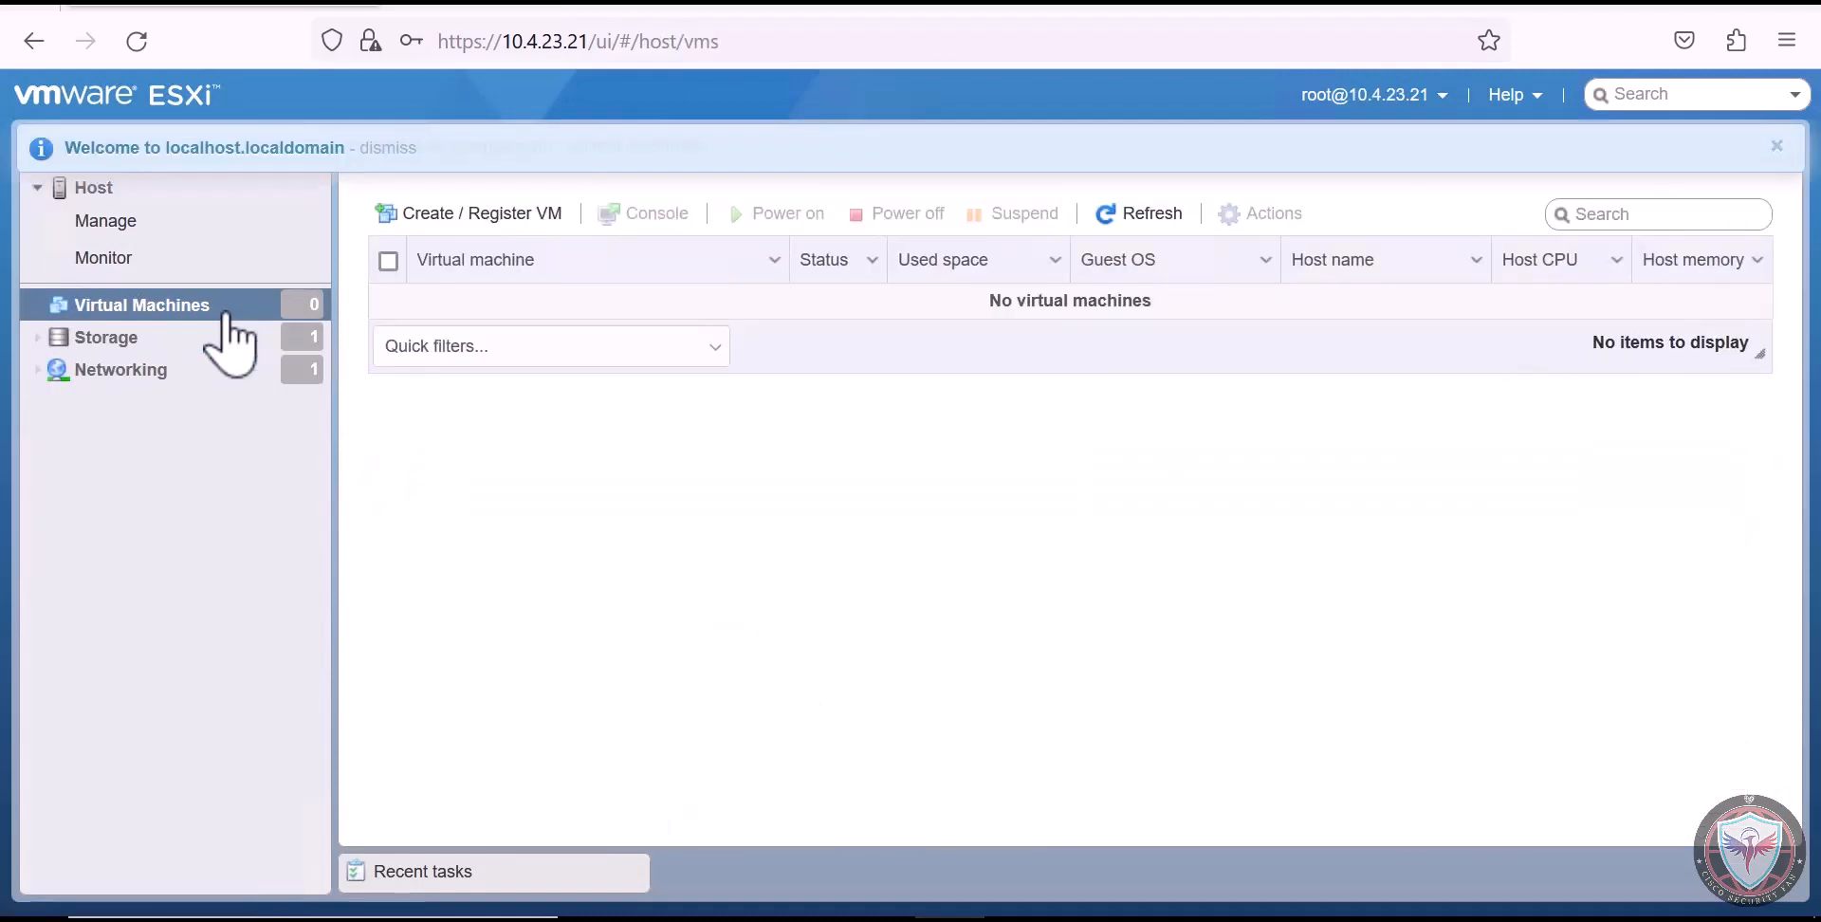
click(482, 219)
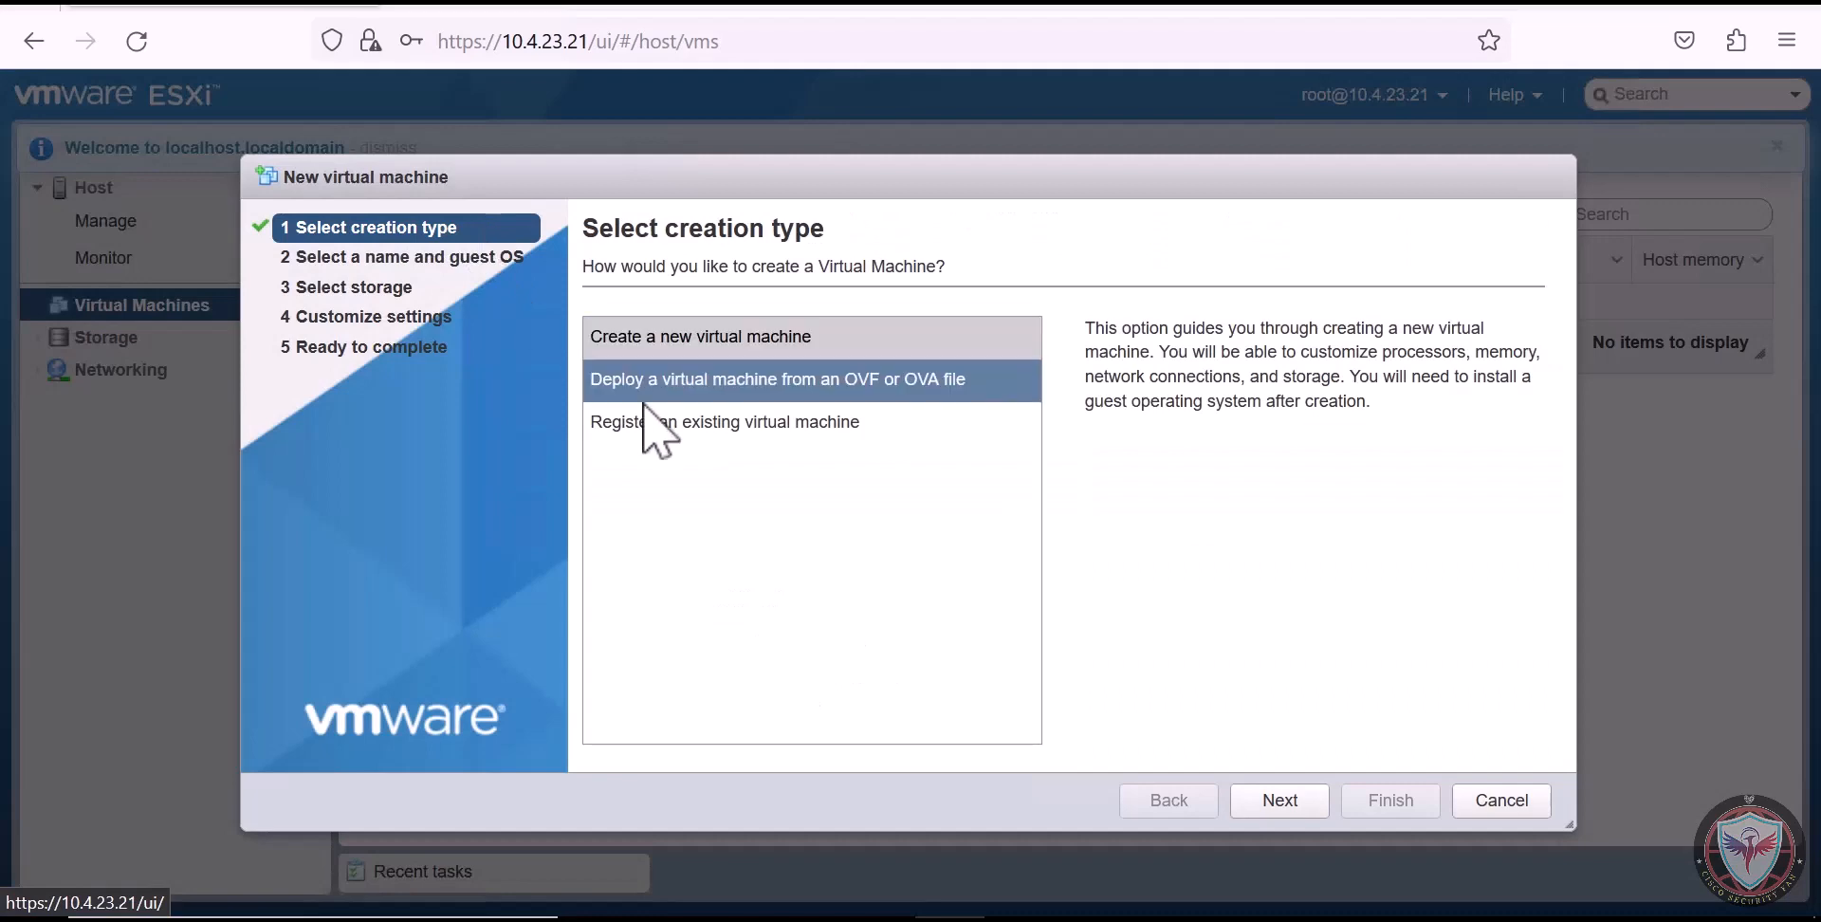
click(699, 384)
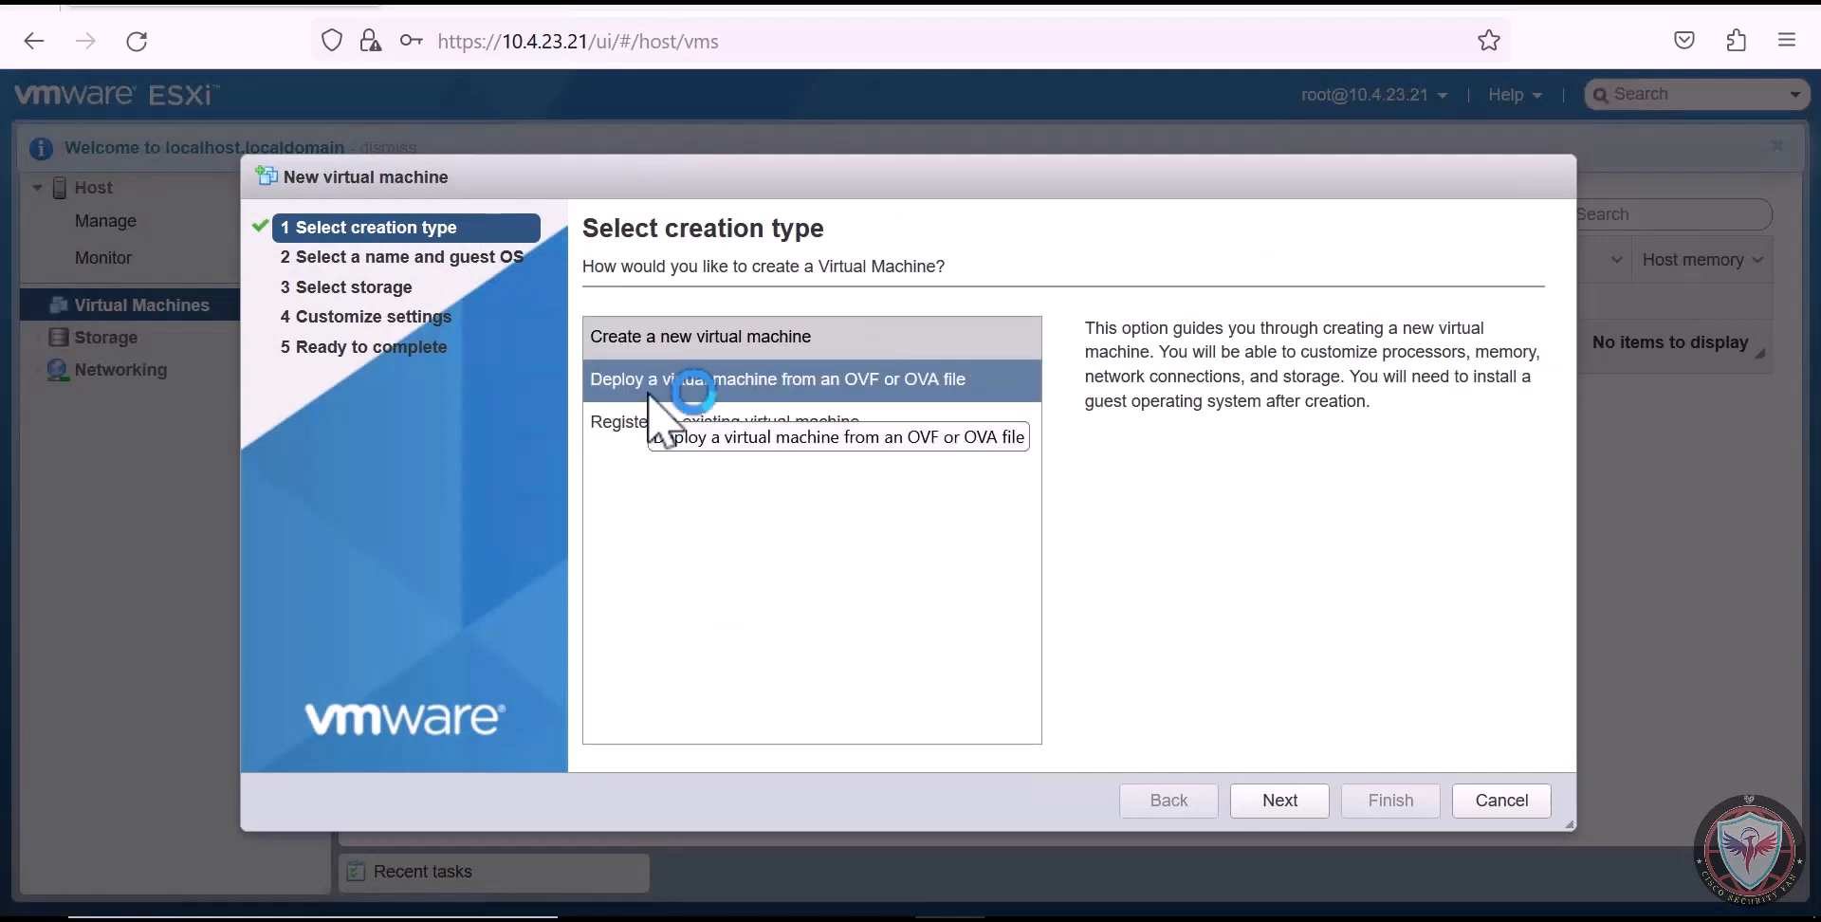
click(1280, 799)
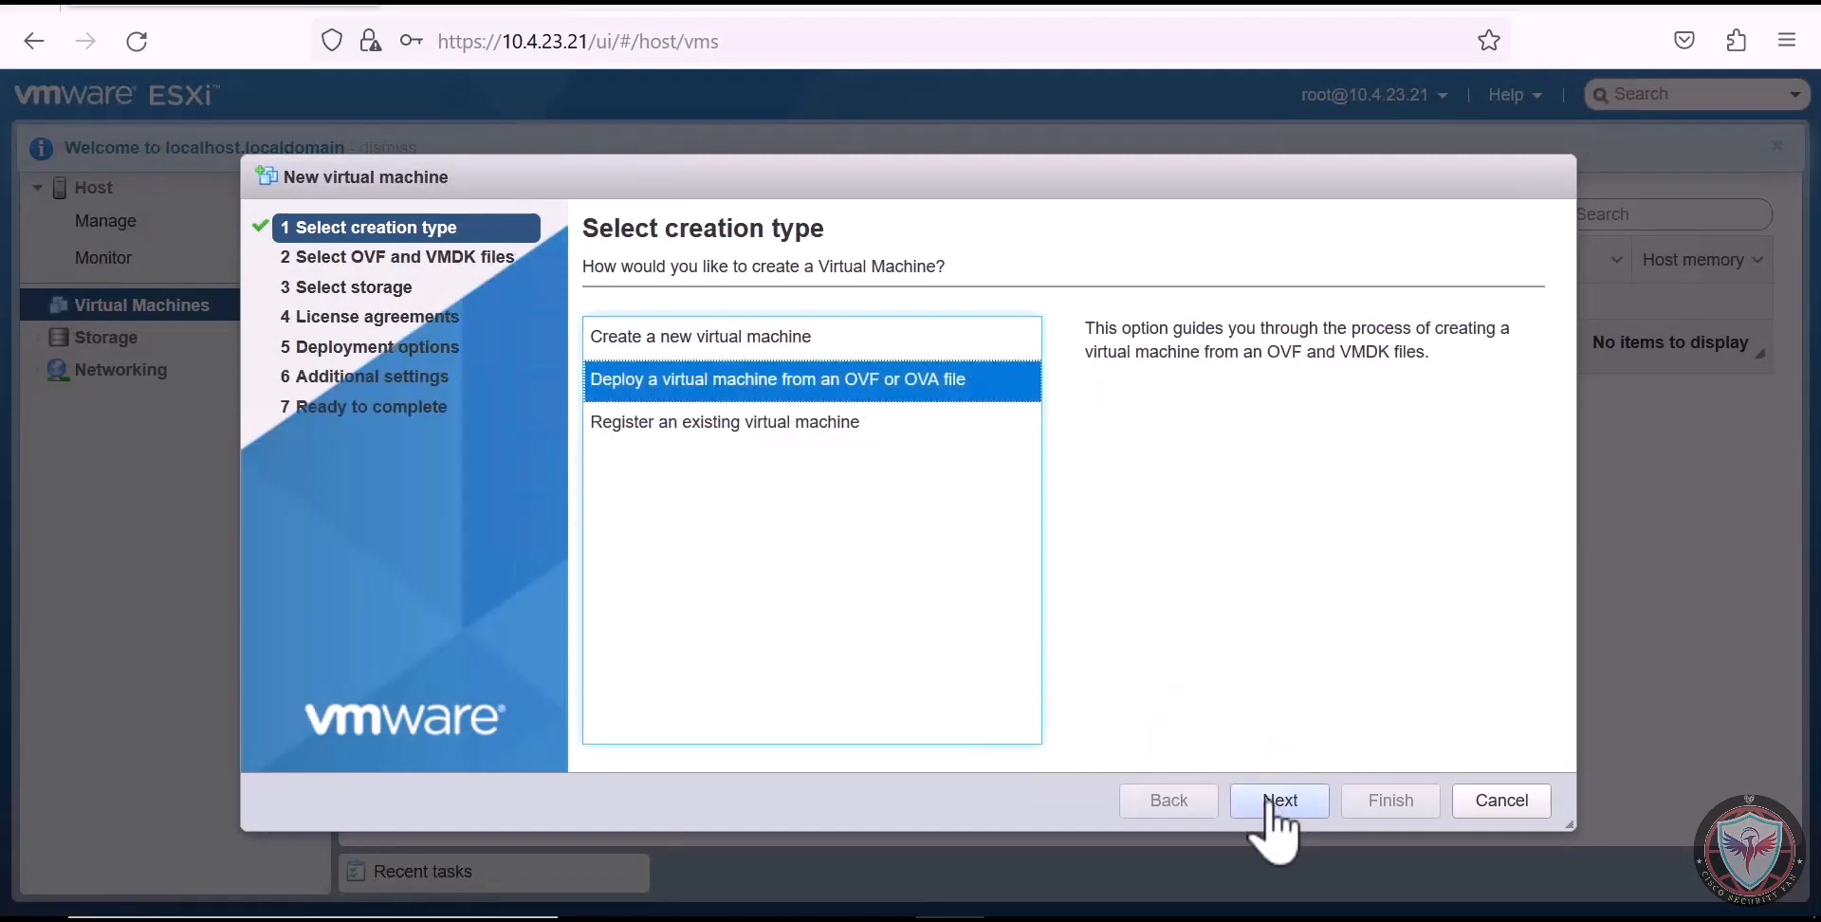
Add Cisco_Secure_FW_Mgmt_Center_Virtual_VMware-VI-7.2.4-169.ovf and Cisco_Secure_FW_Mgmt_Center_Virtual_VMware-7.2.4-169-disk1.vmdk as the deployment files
click(943, 583)
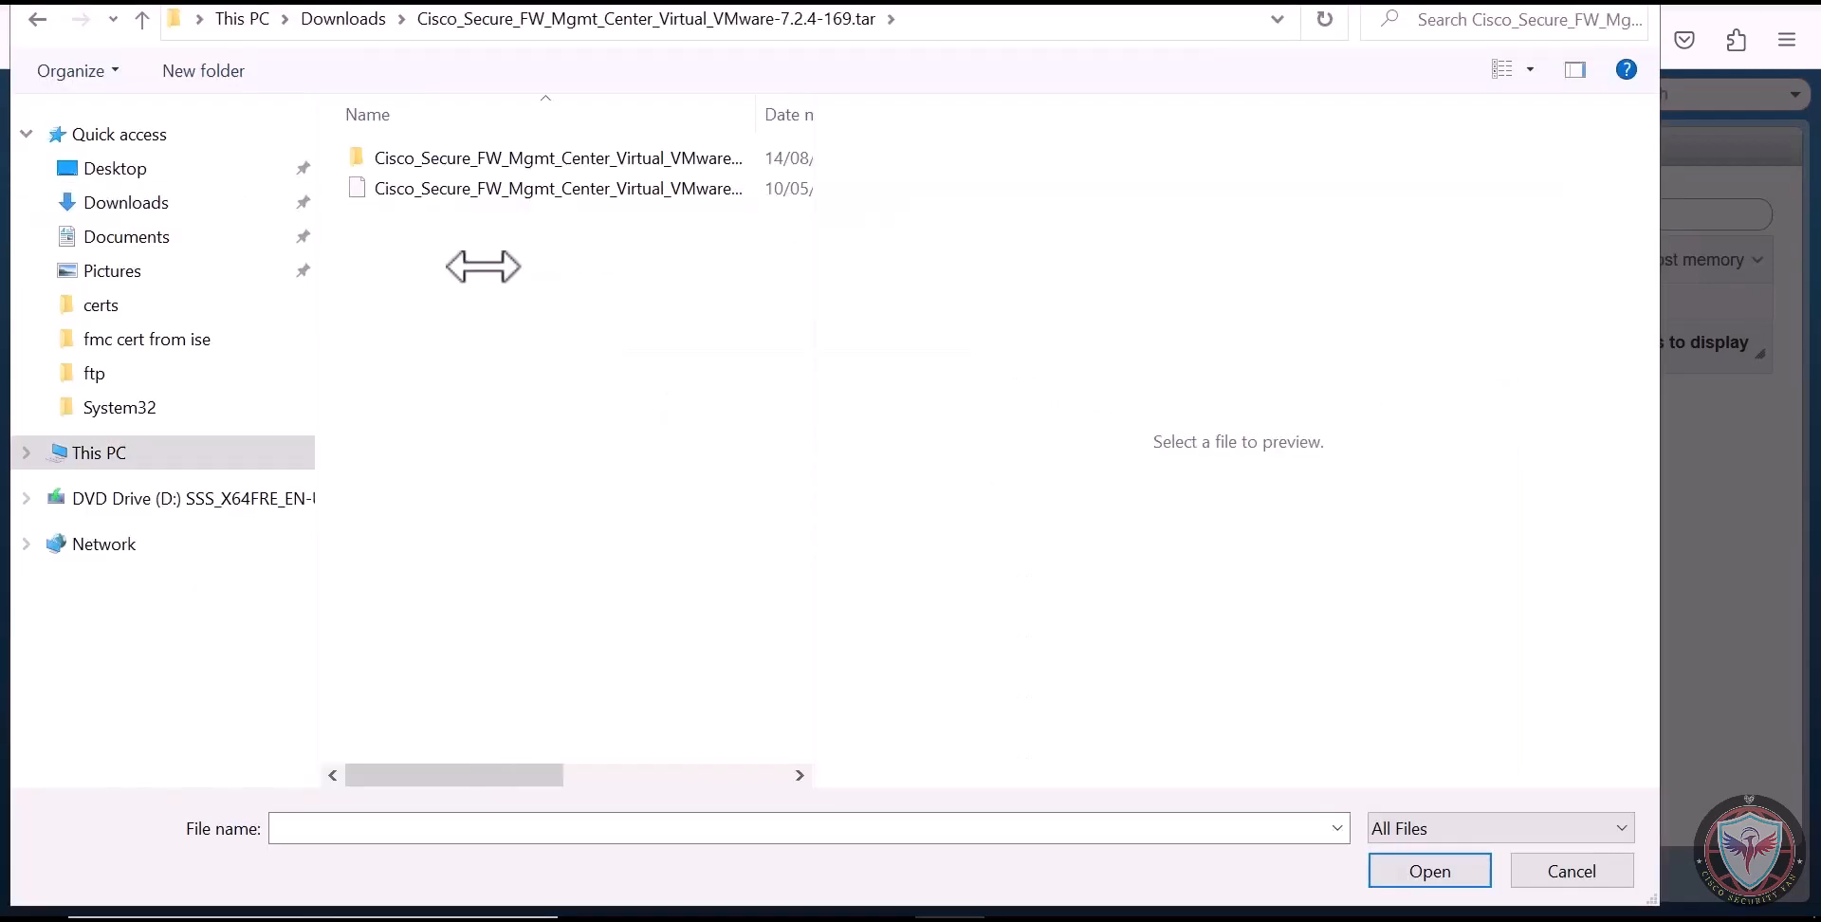
double_click(526, 158)
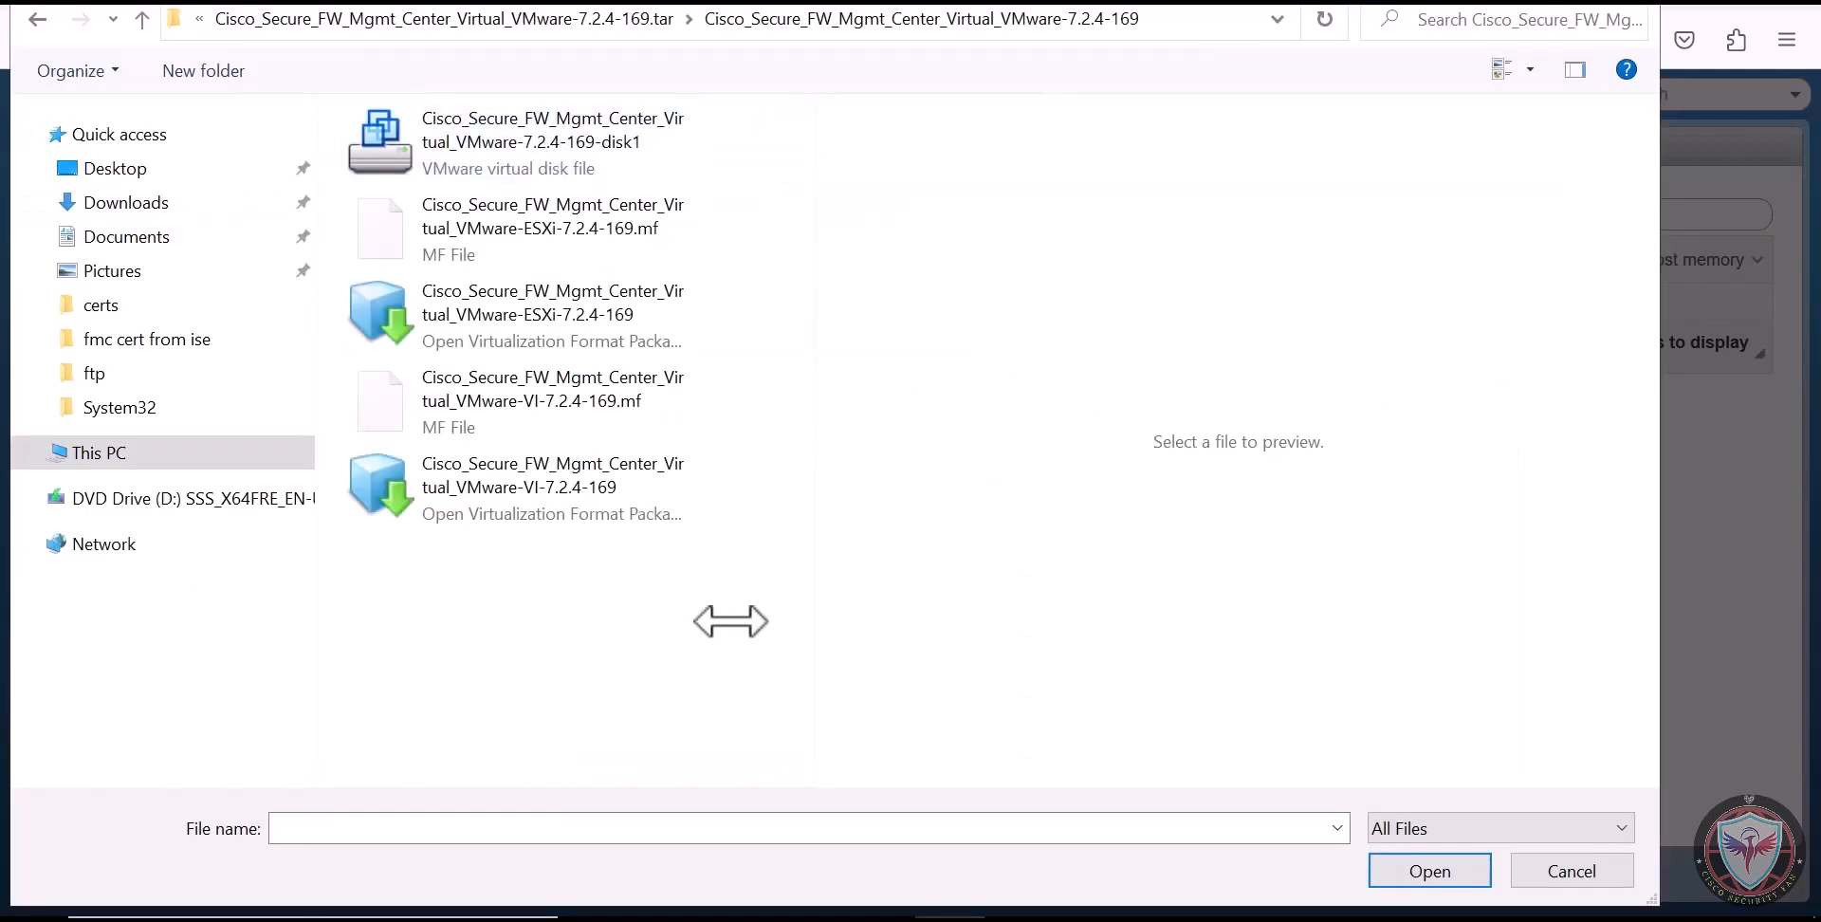
double_click(464, 517)
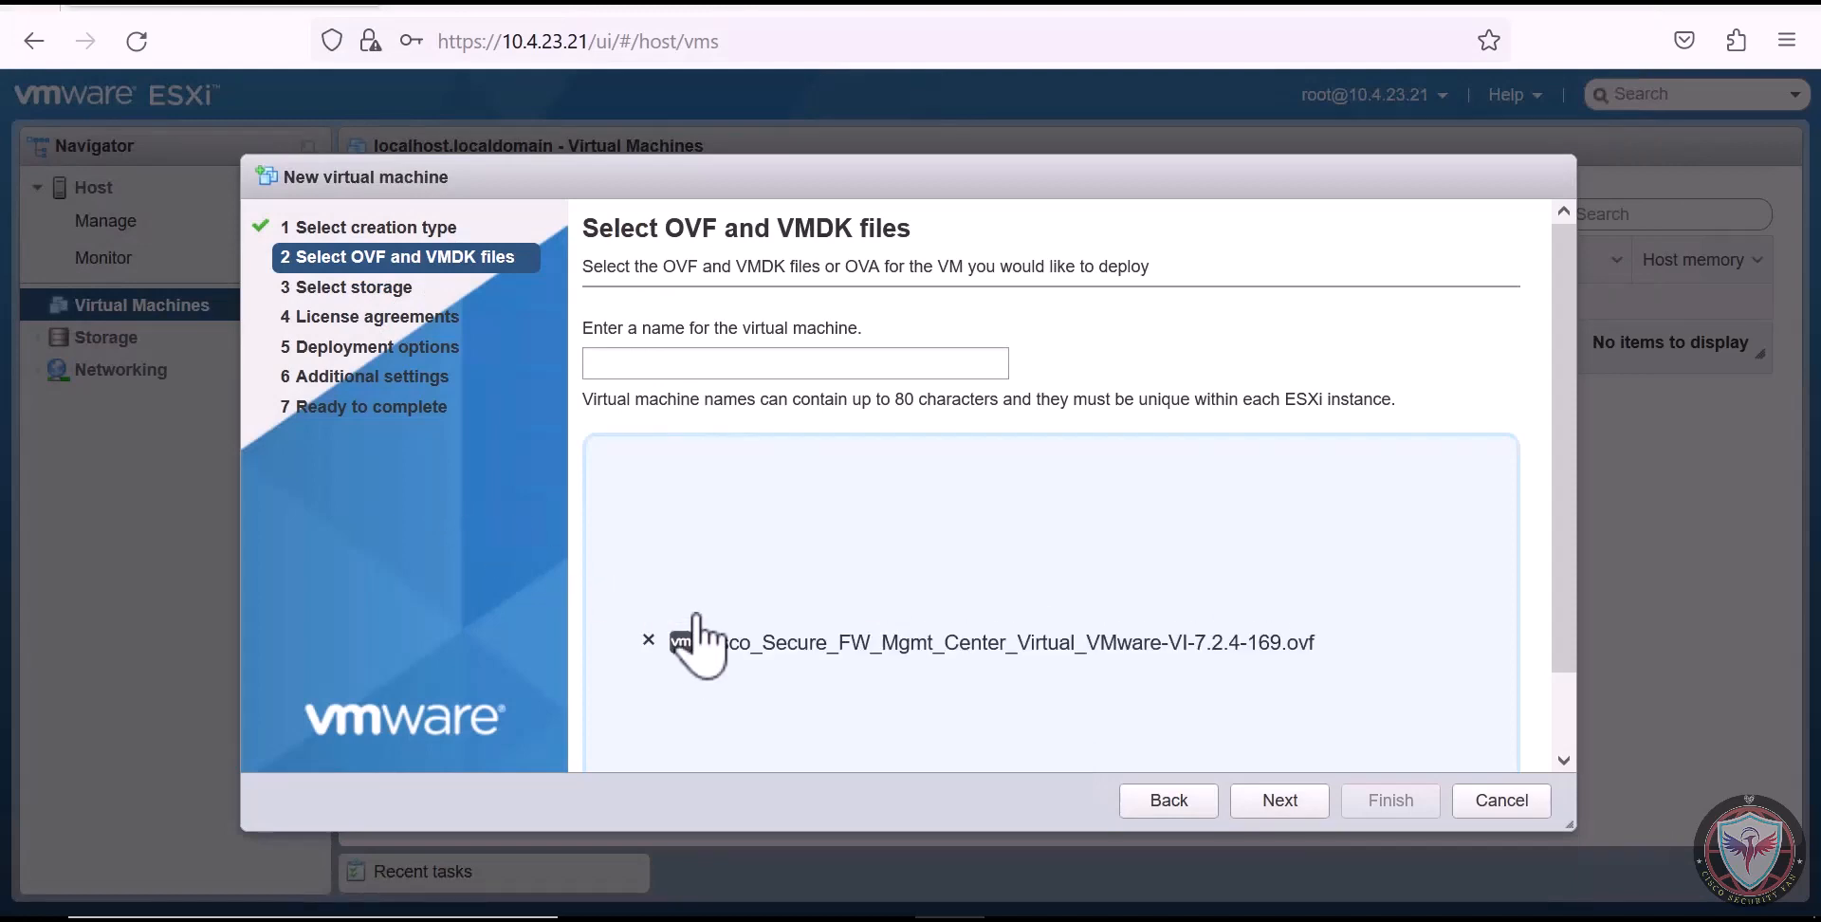
click(872, 552)
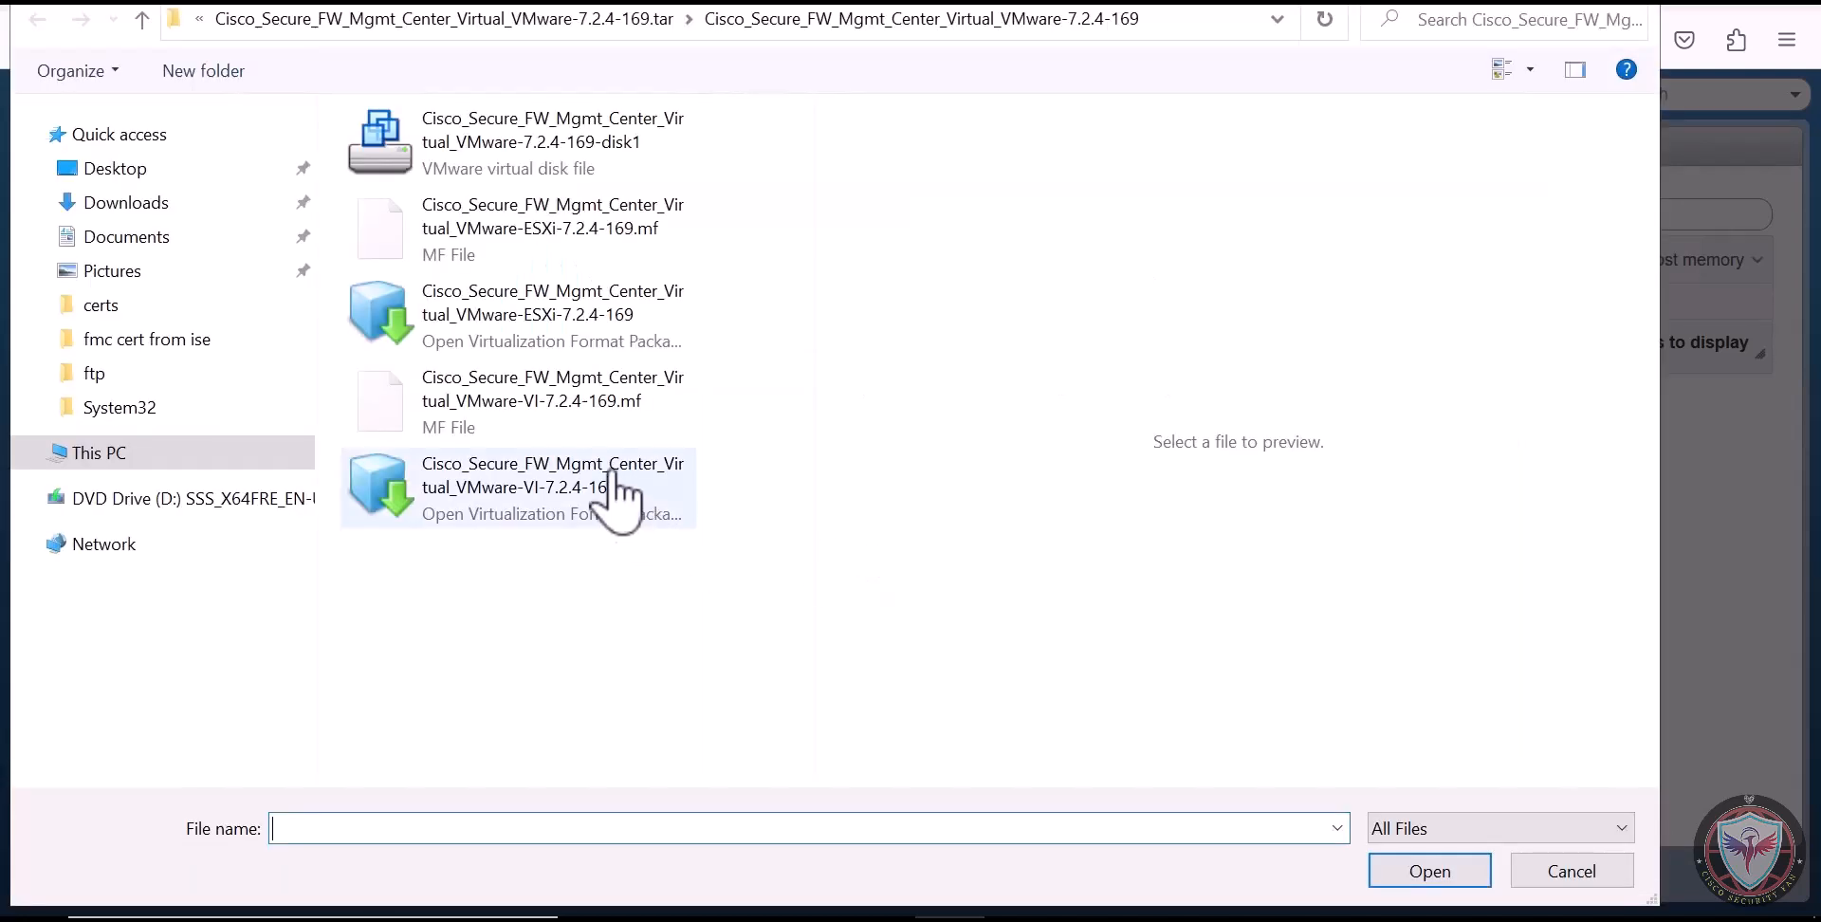
double_click(592, 171)
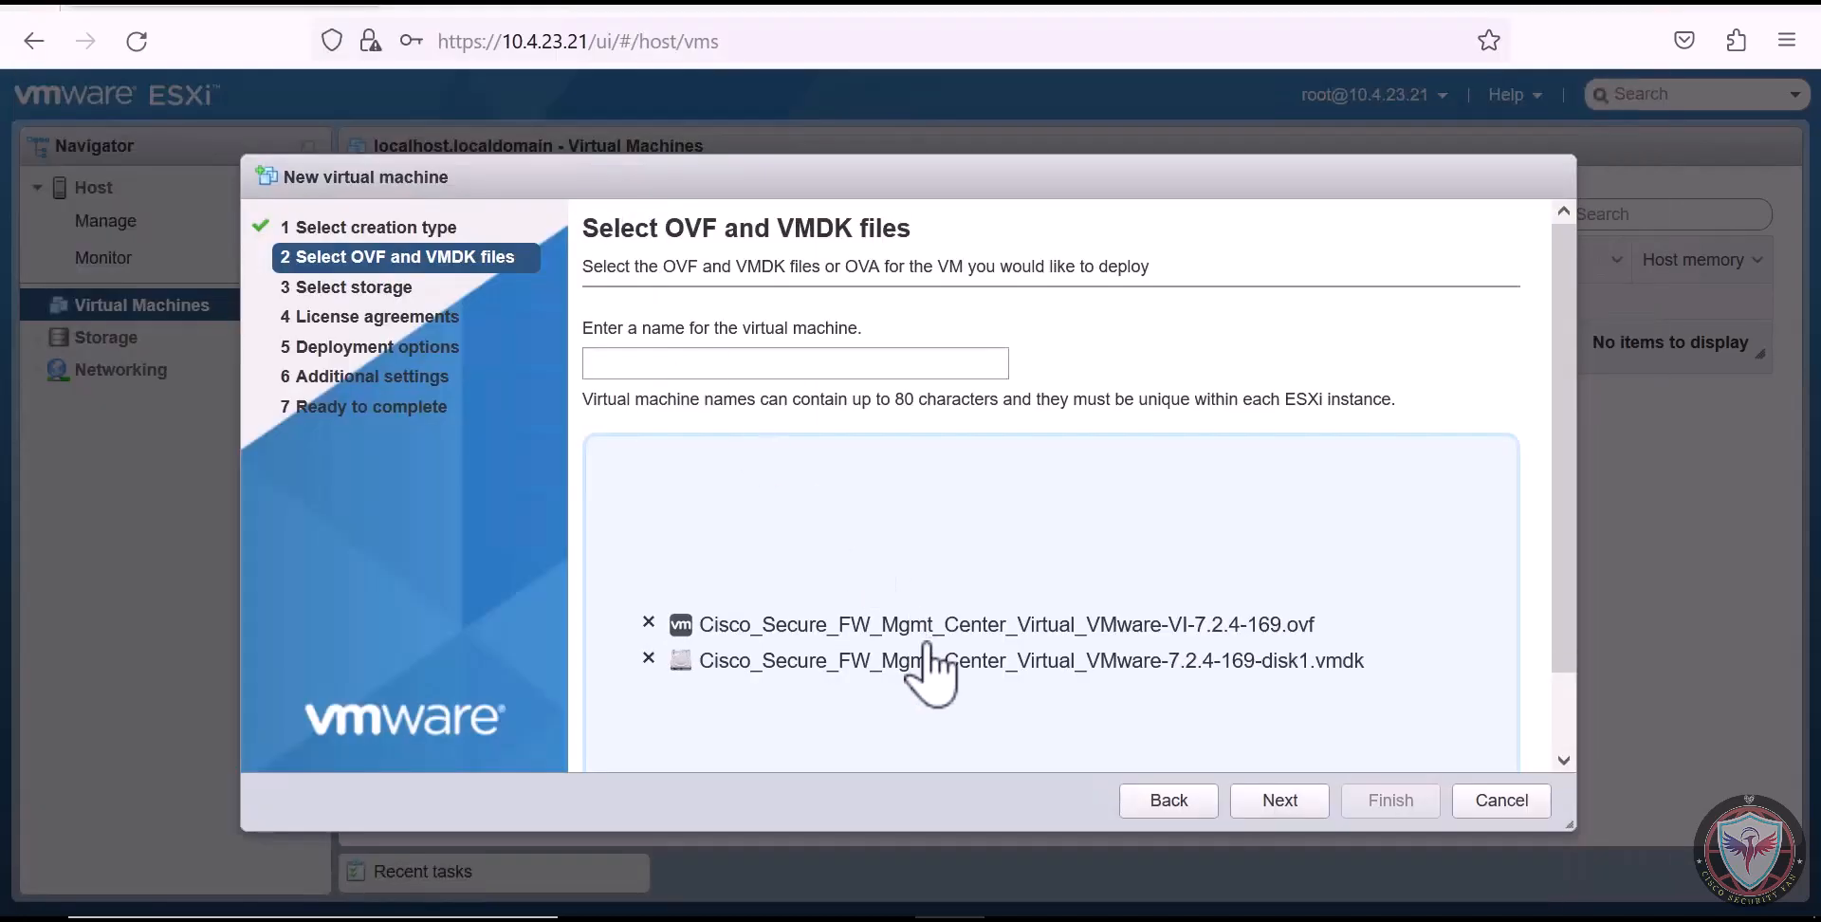
Name the virtual machine FMCv and keep datastore1 as its storage
click(806, 374)
text(FMCv)
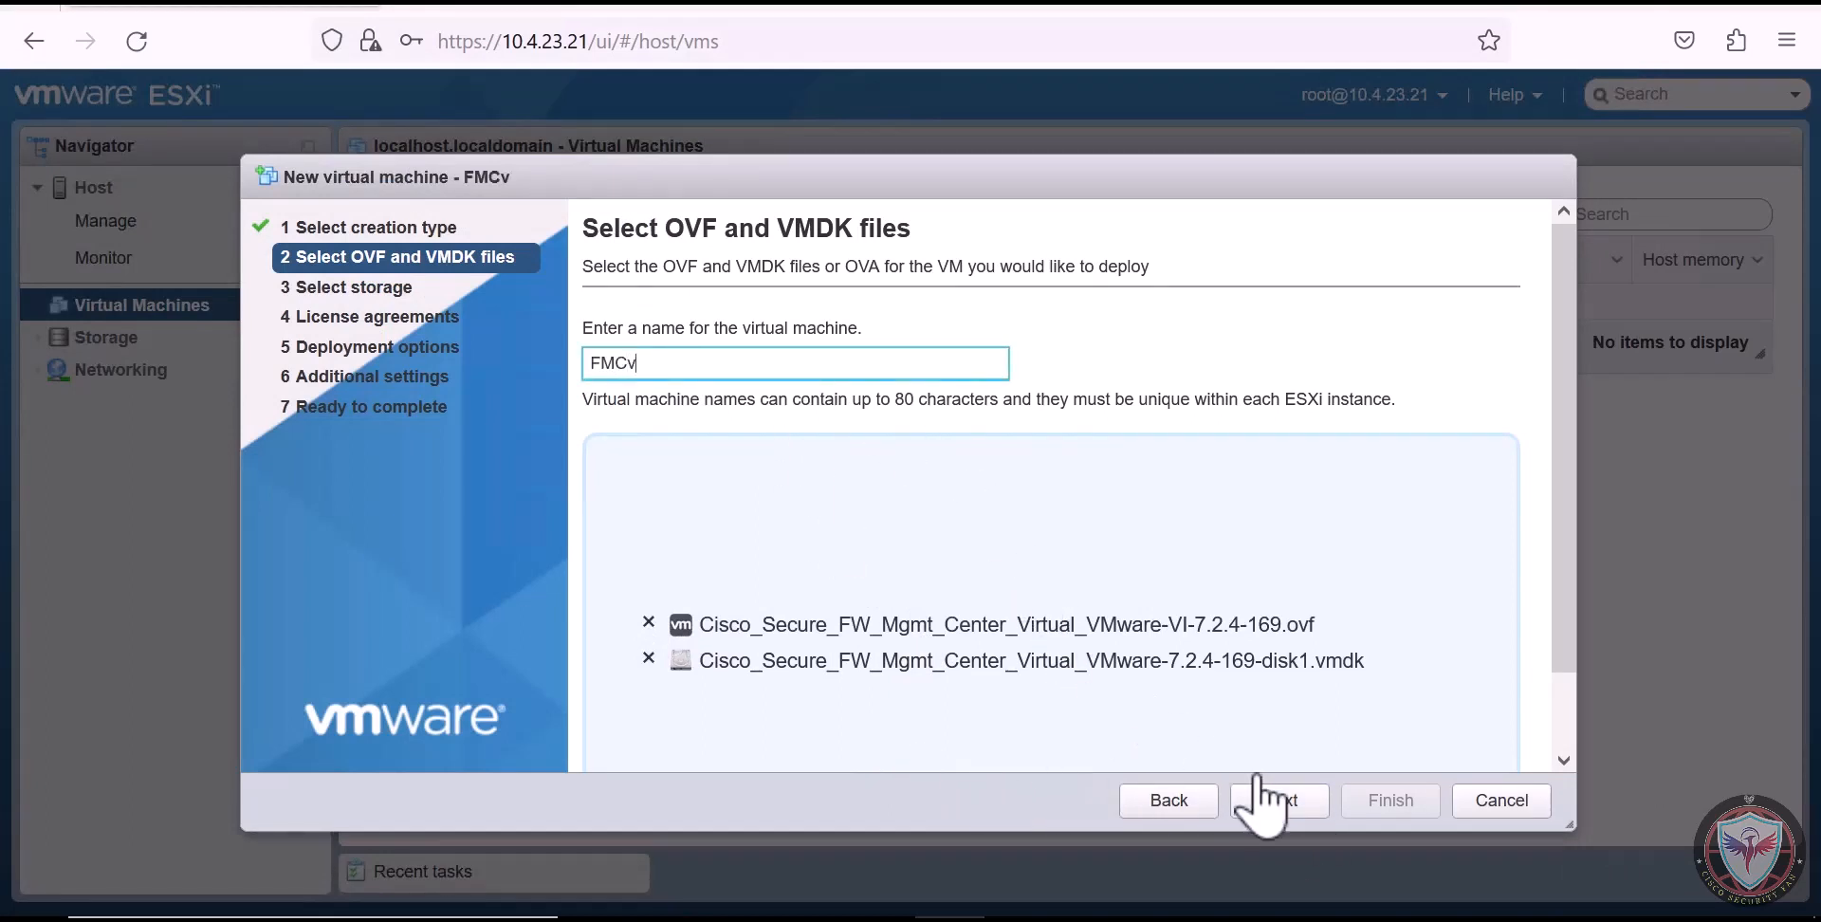
click(1320, 806)
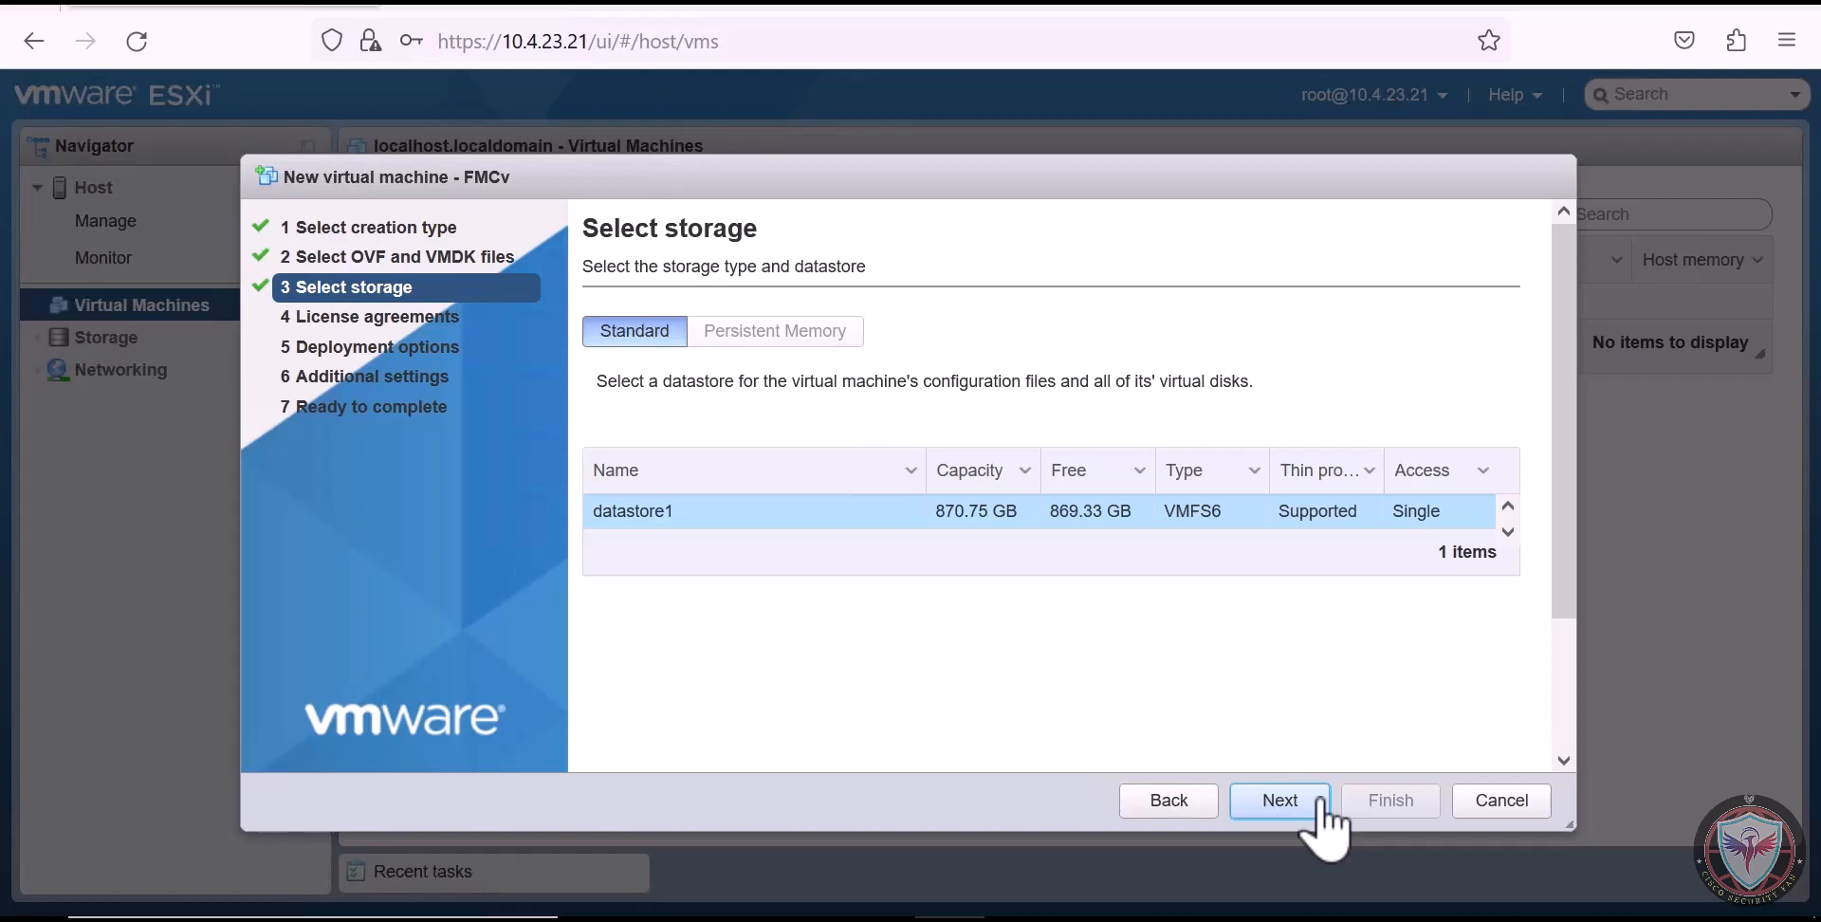
click(1320, 806)
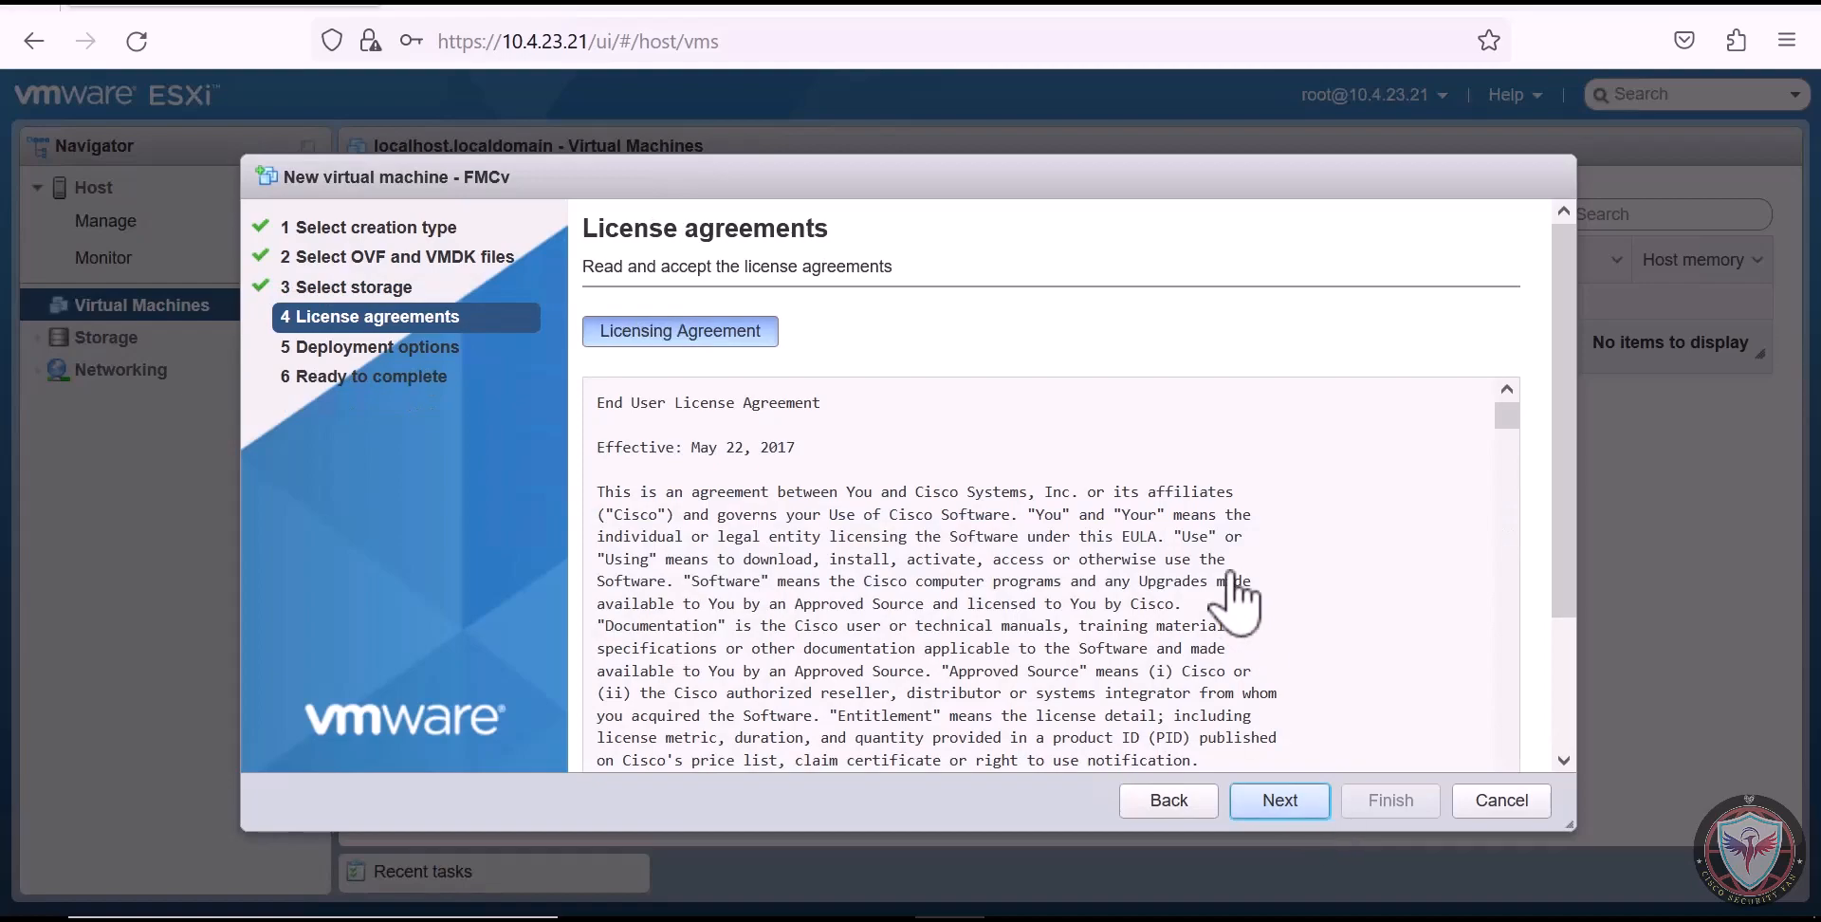
Agree to the Cisco End User License Agreement and continue to the deployment options
scroll(1231, 603, down, 5)
scroll(1402, 650, down, 5)
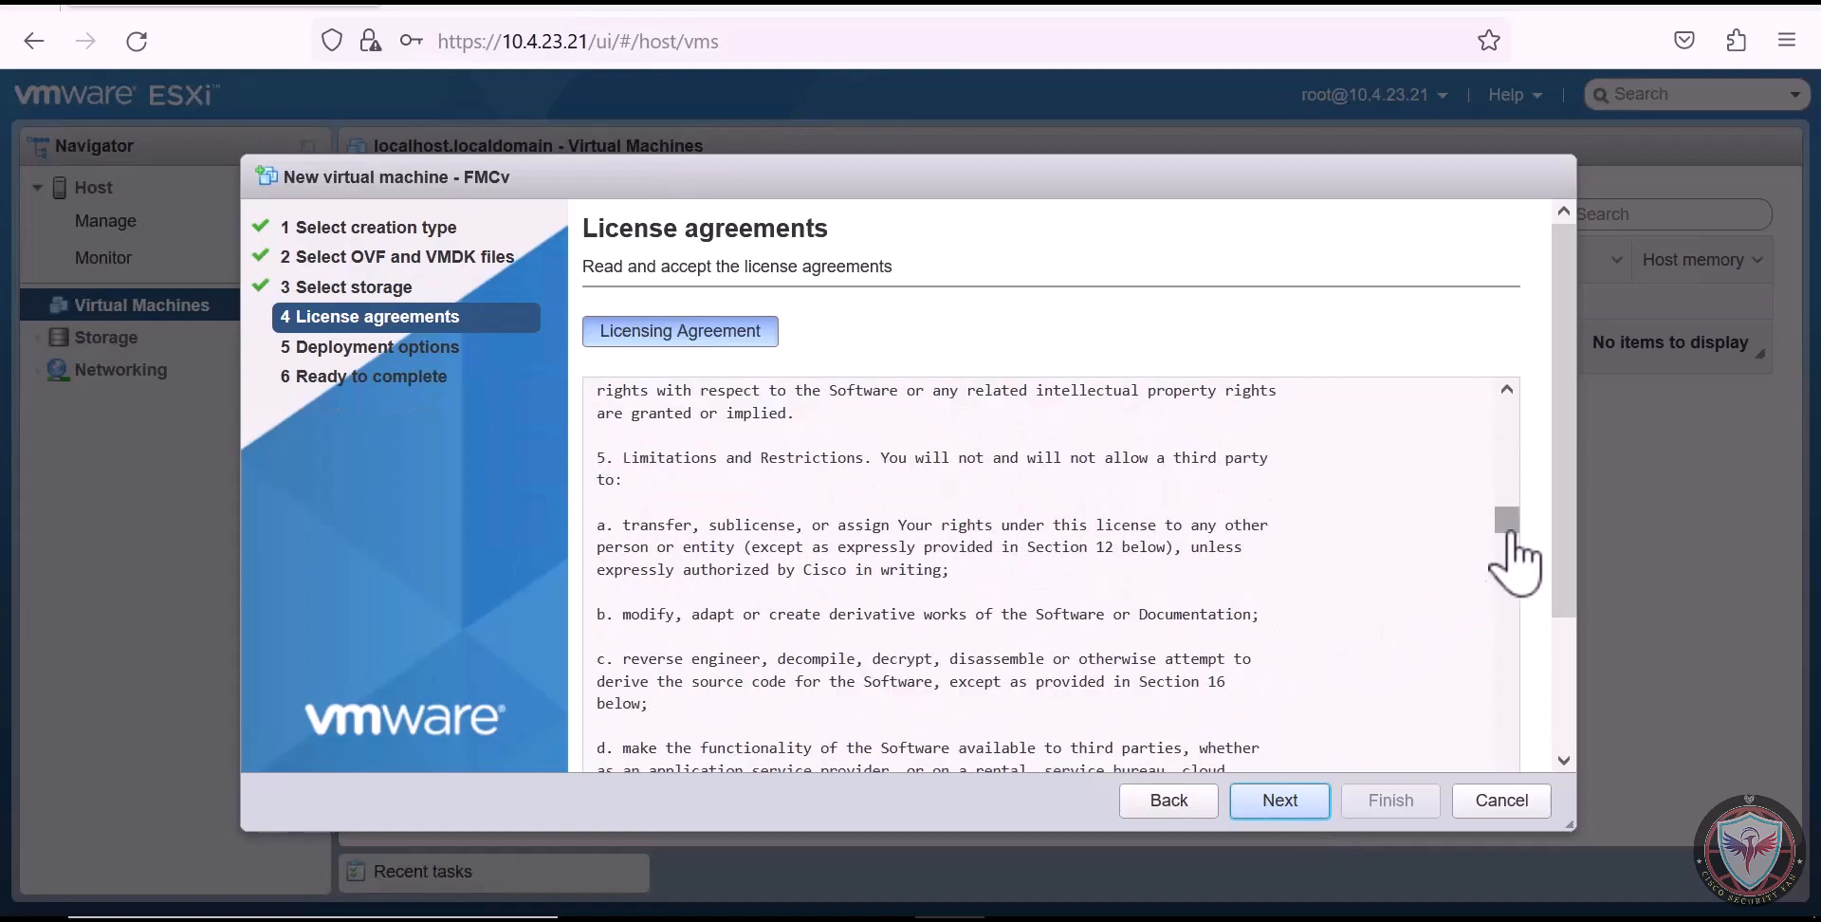
drag(1517, 557, 1513, 905)
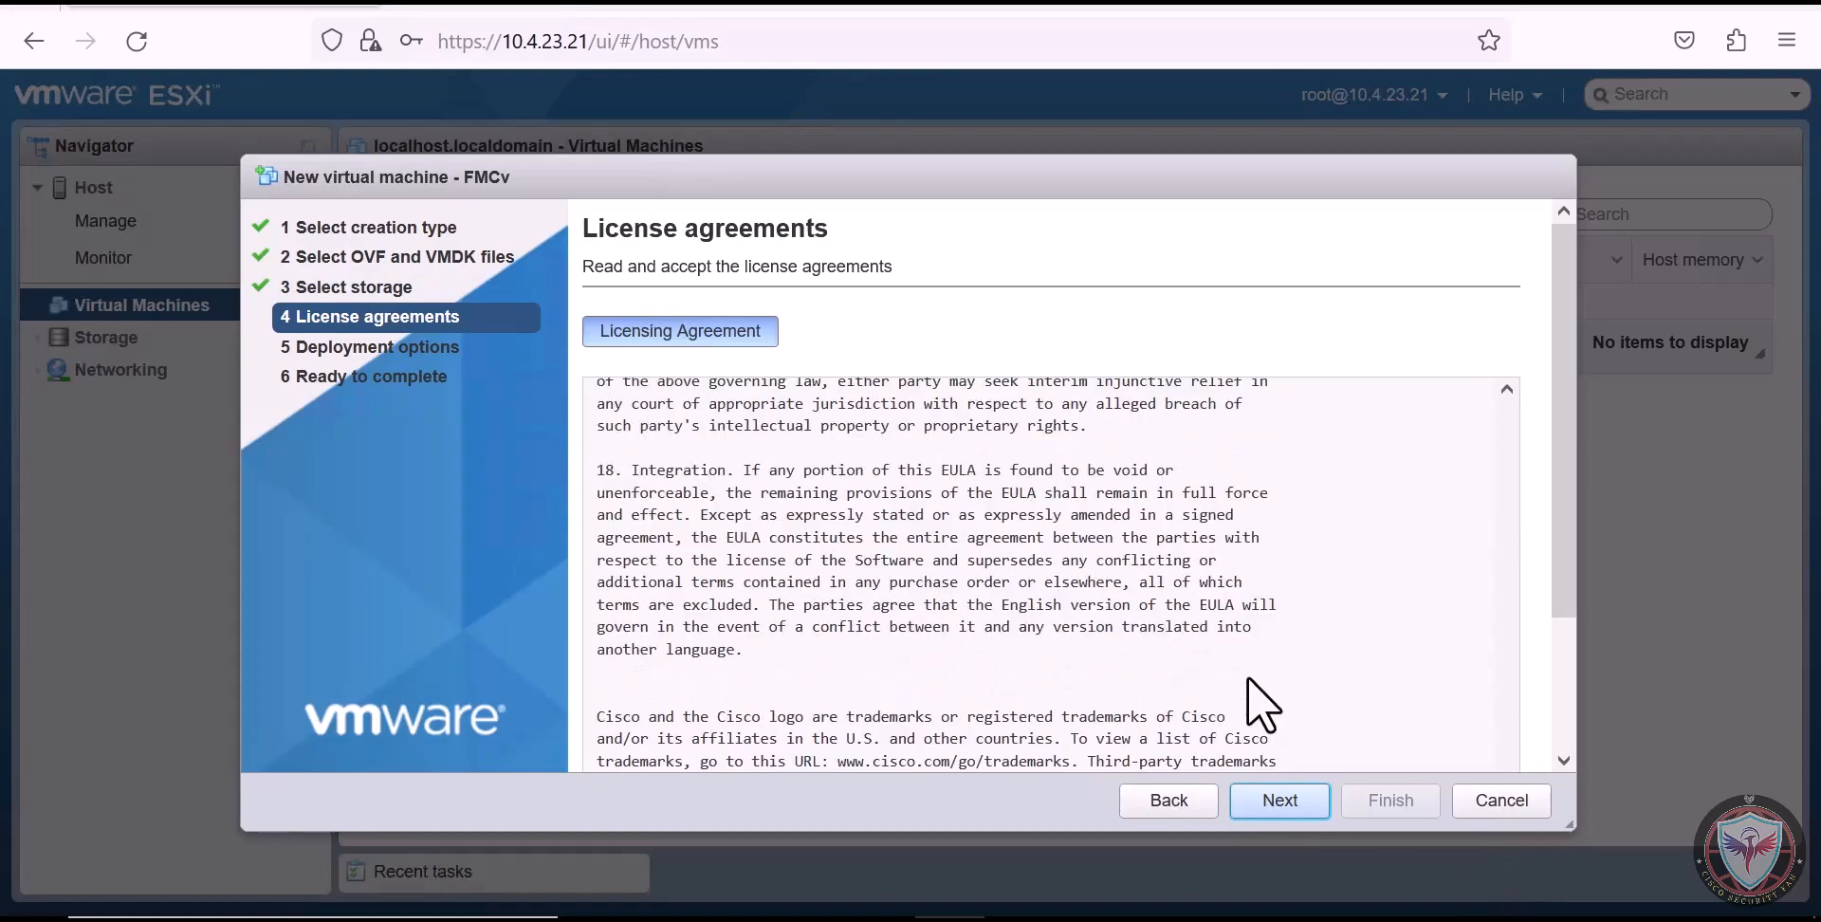
scroll(1248, 675, down, 3)
click(1484, 738)
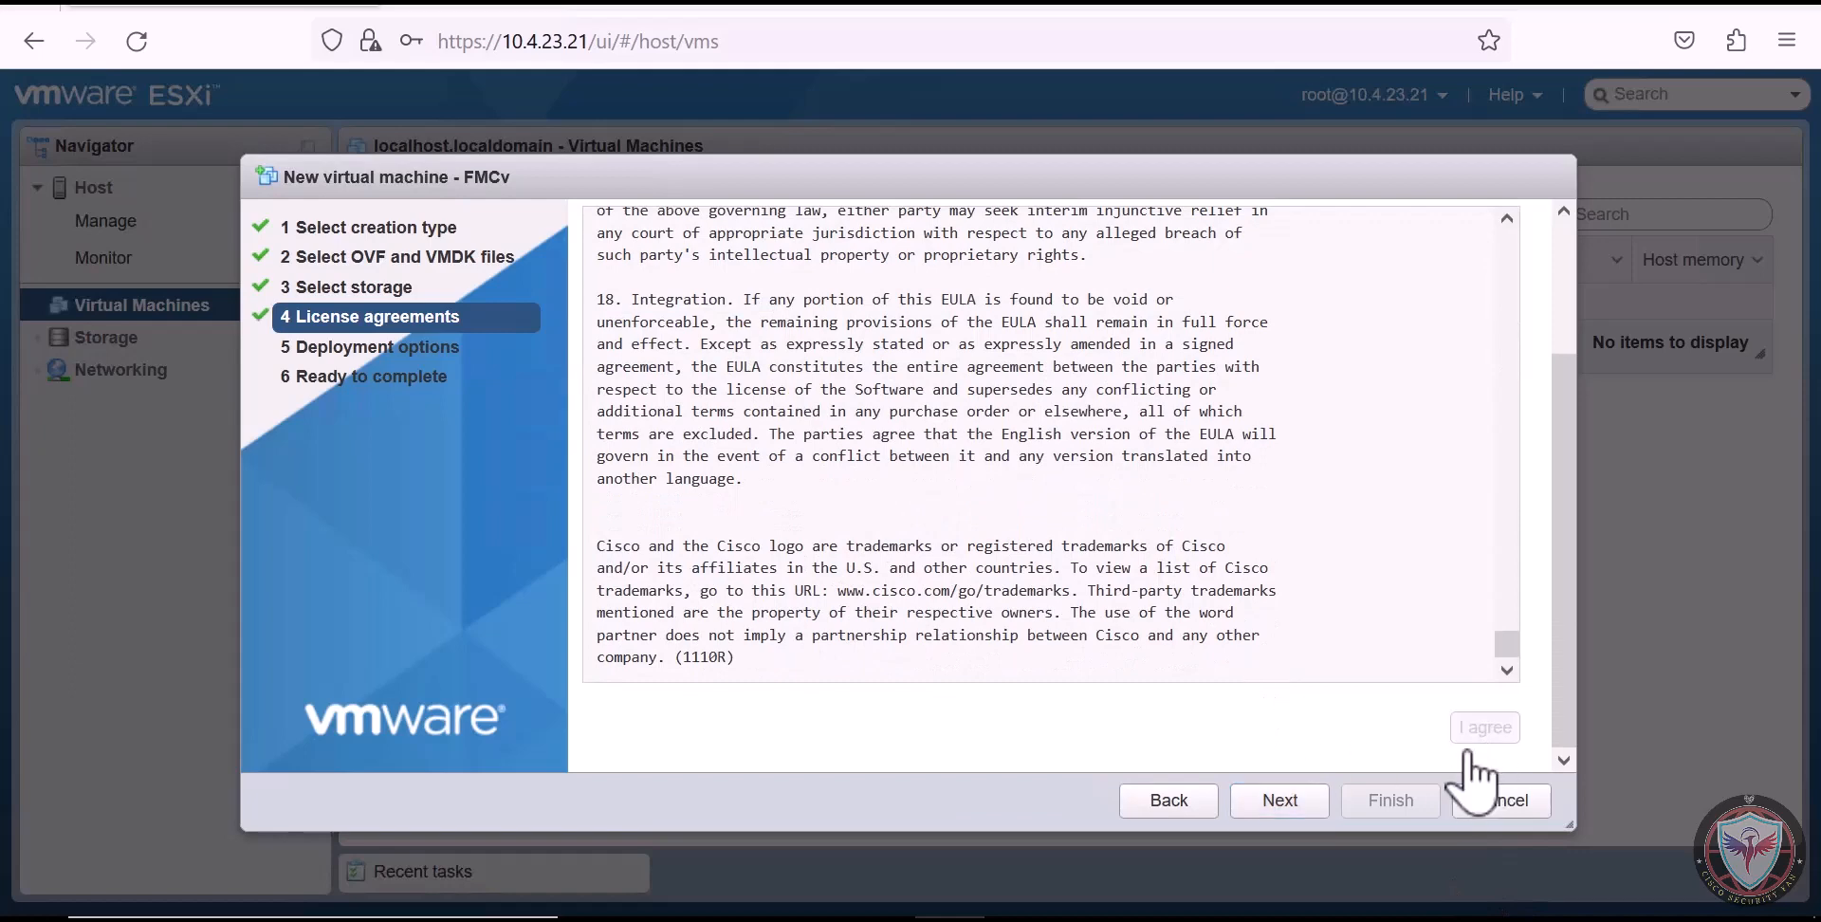
click(1308, 811)
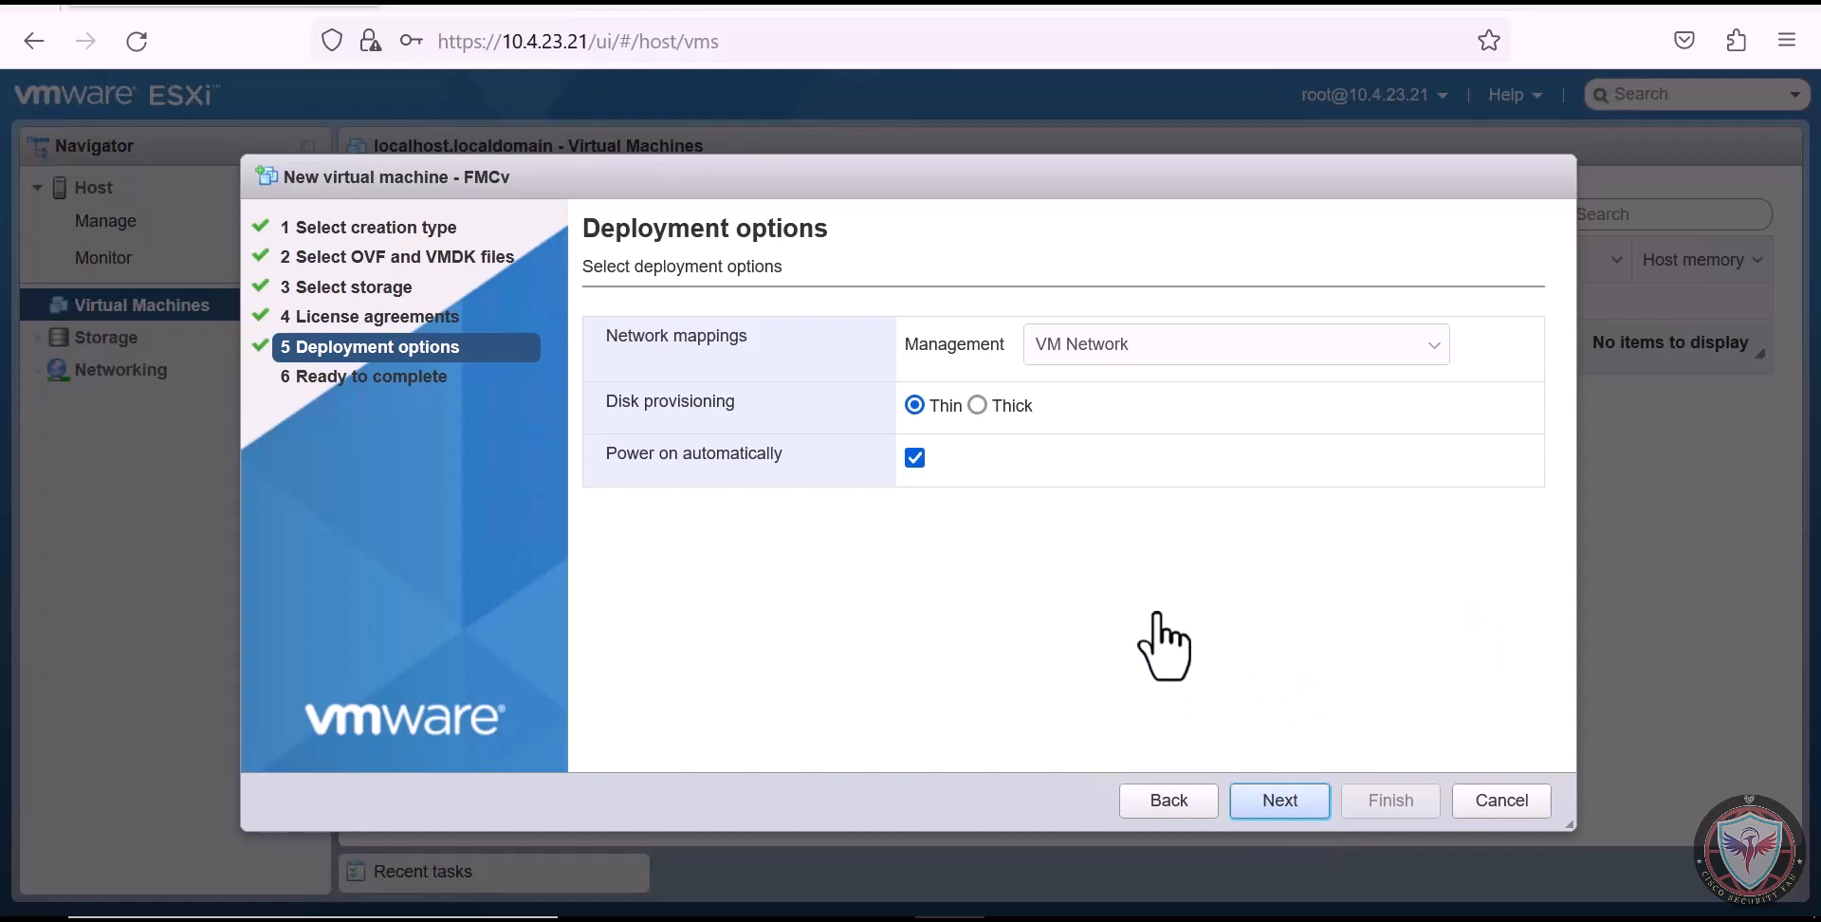
Set the disk provisioning to Thick and finish the wizard to deploy the virtual machine
click(977, 405)
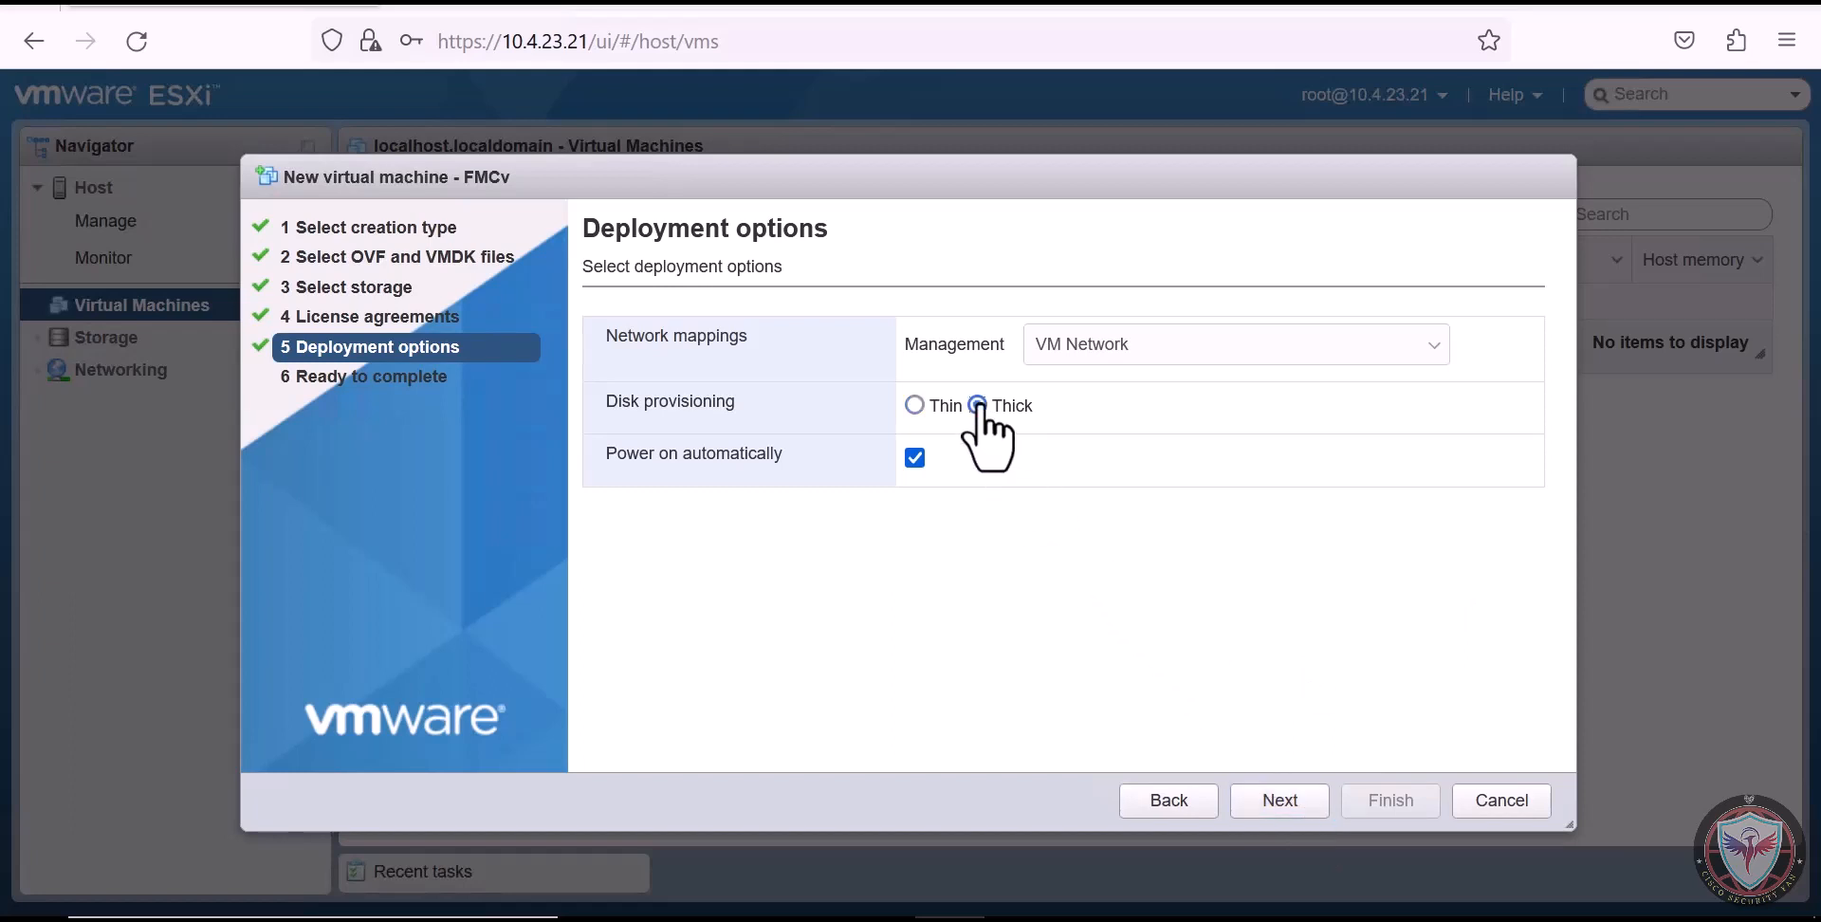
click(1275, 803)
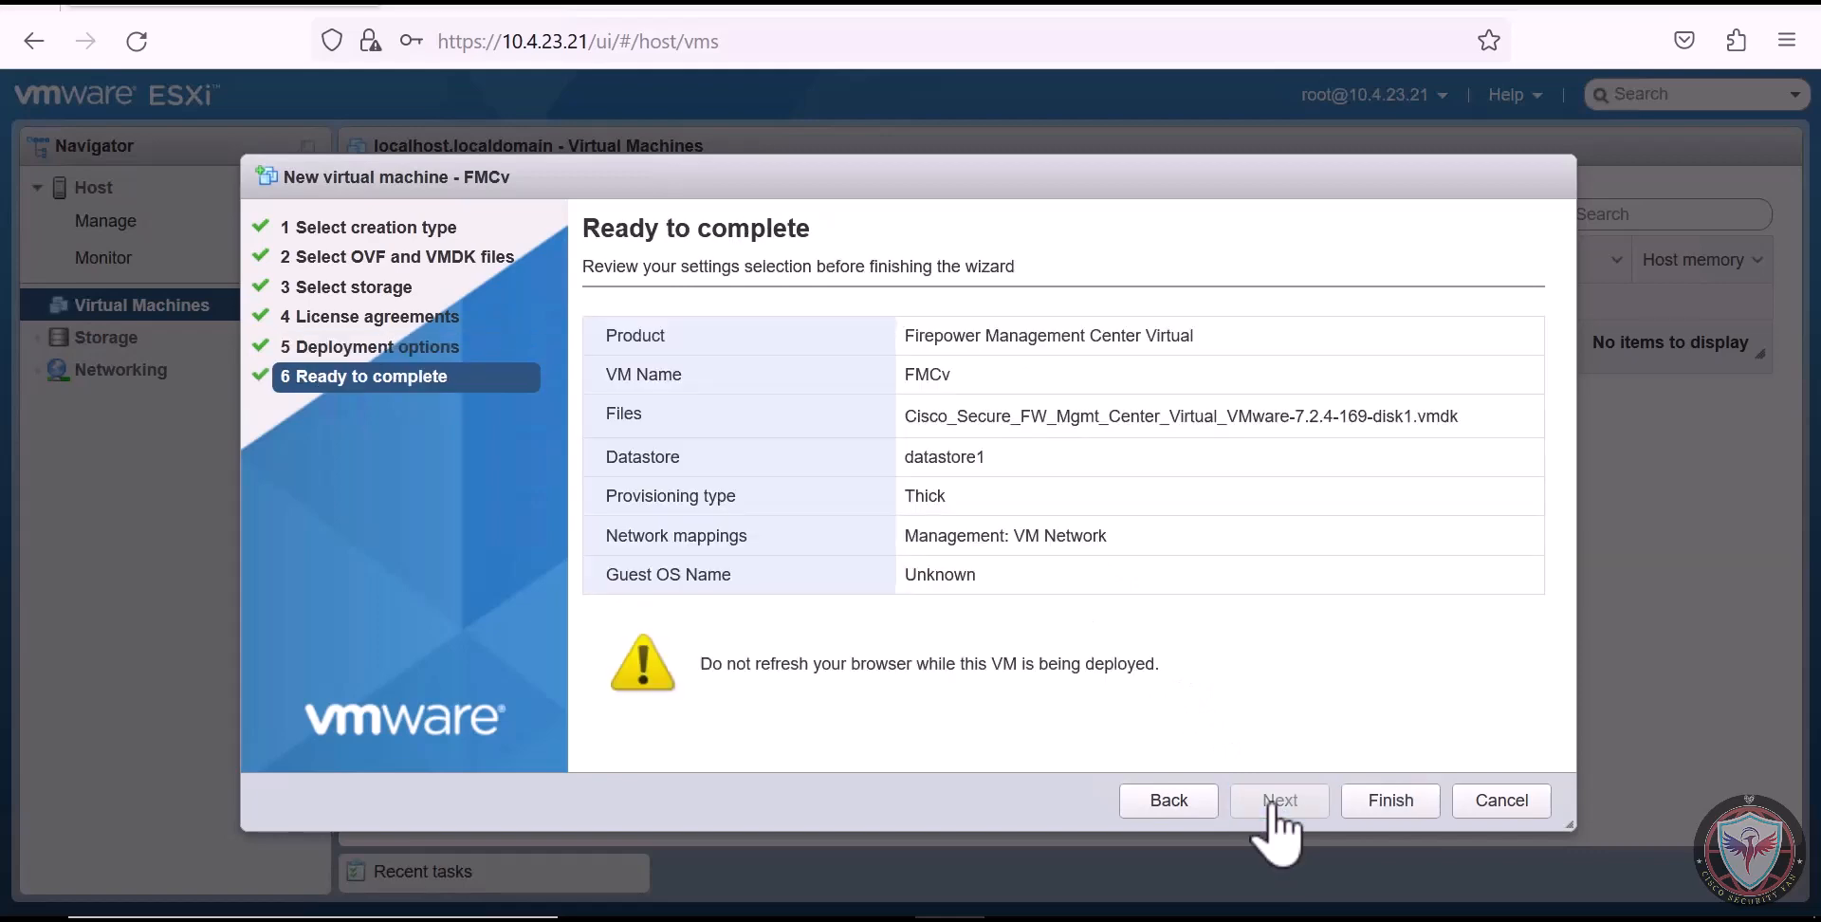
click(1391, 802)
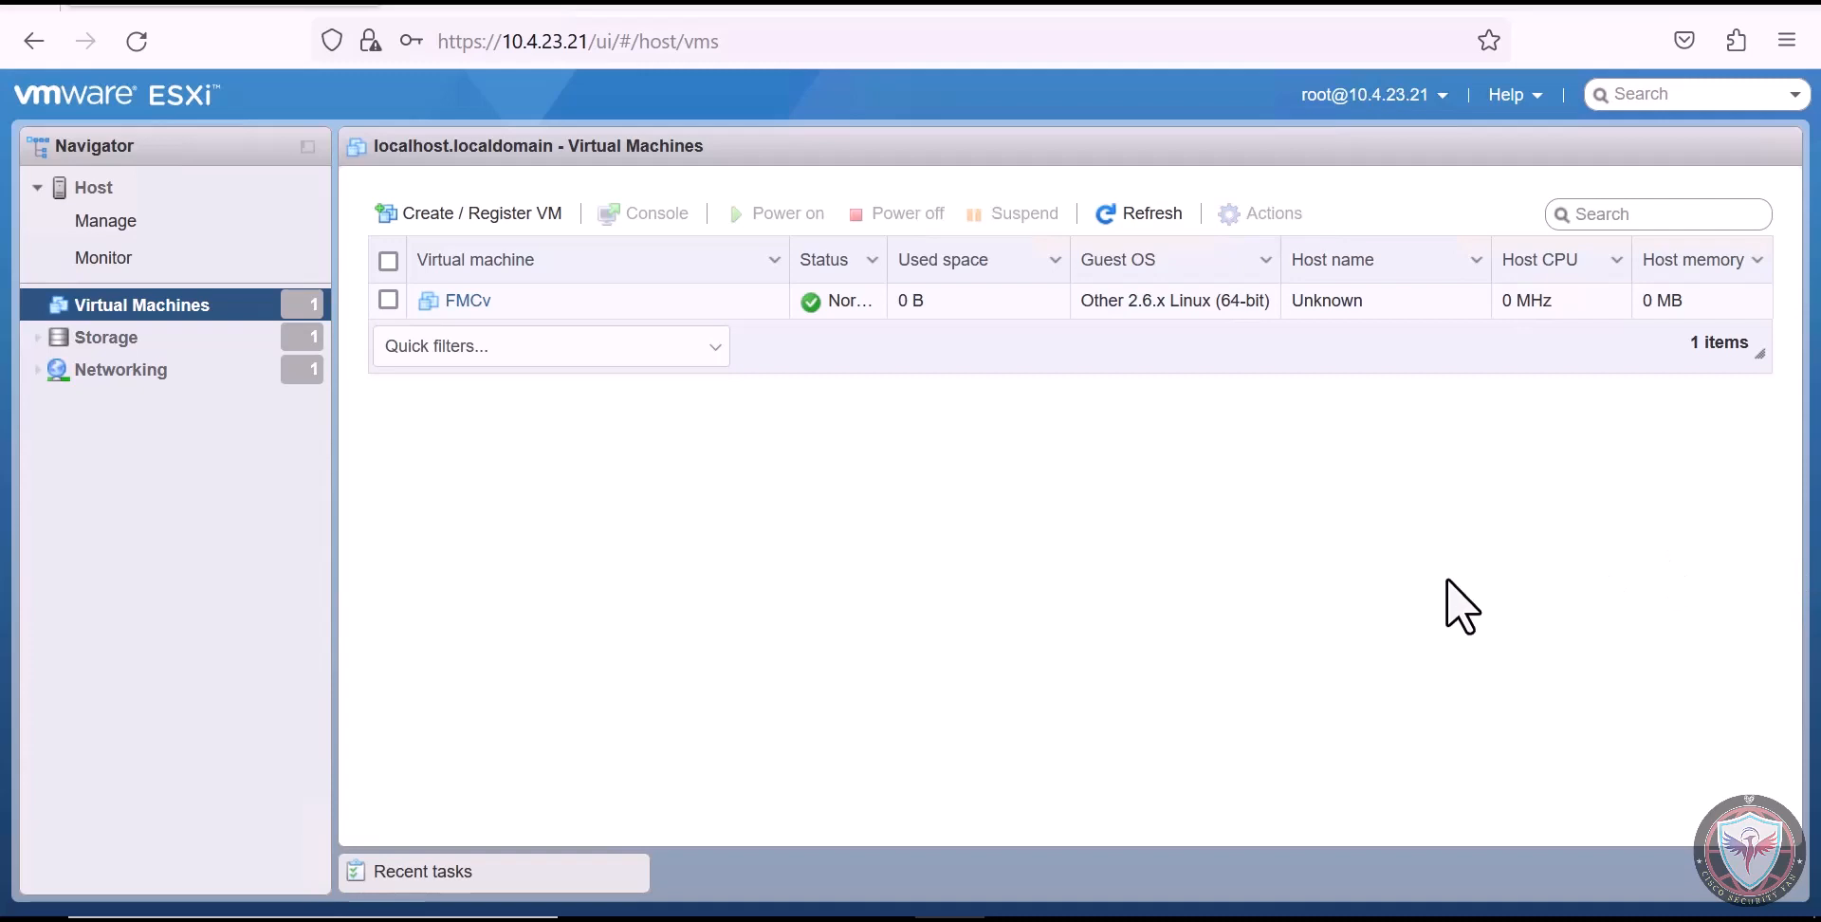
Check the deployment in the recent tasks and open the console of the FMCv virtual machine
click(594, 872)
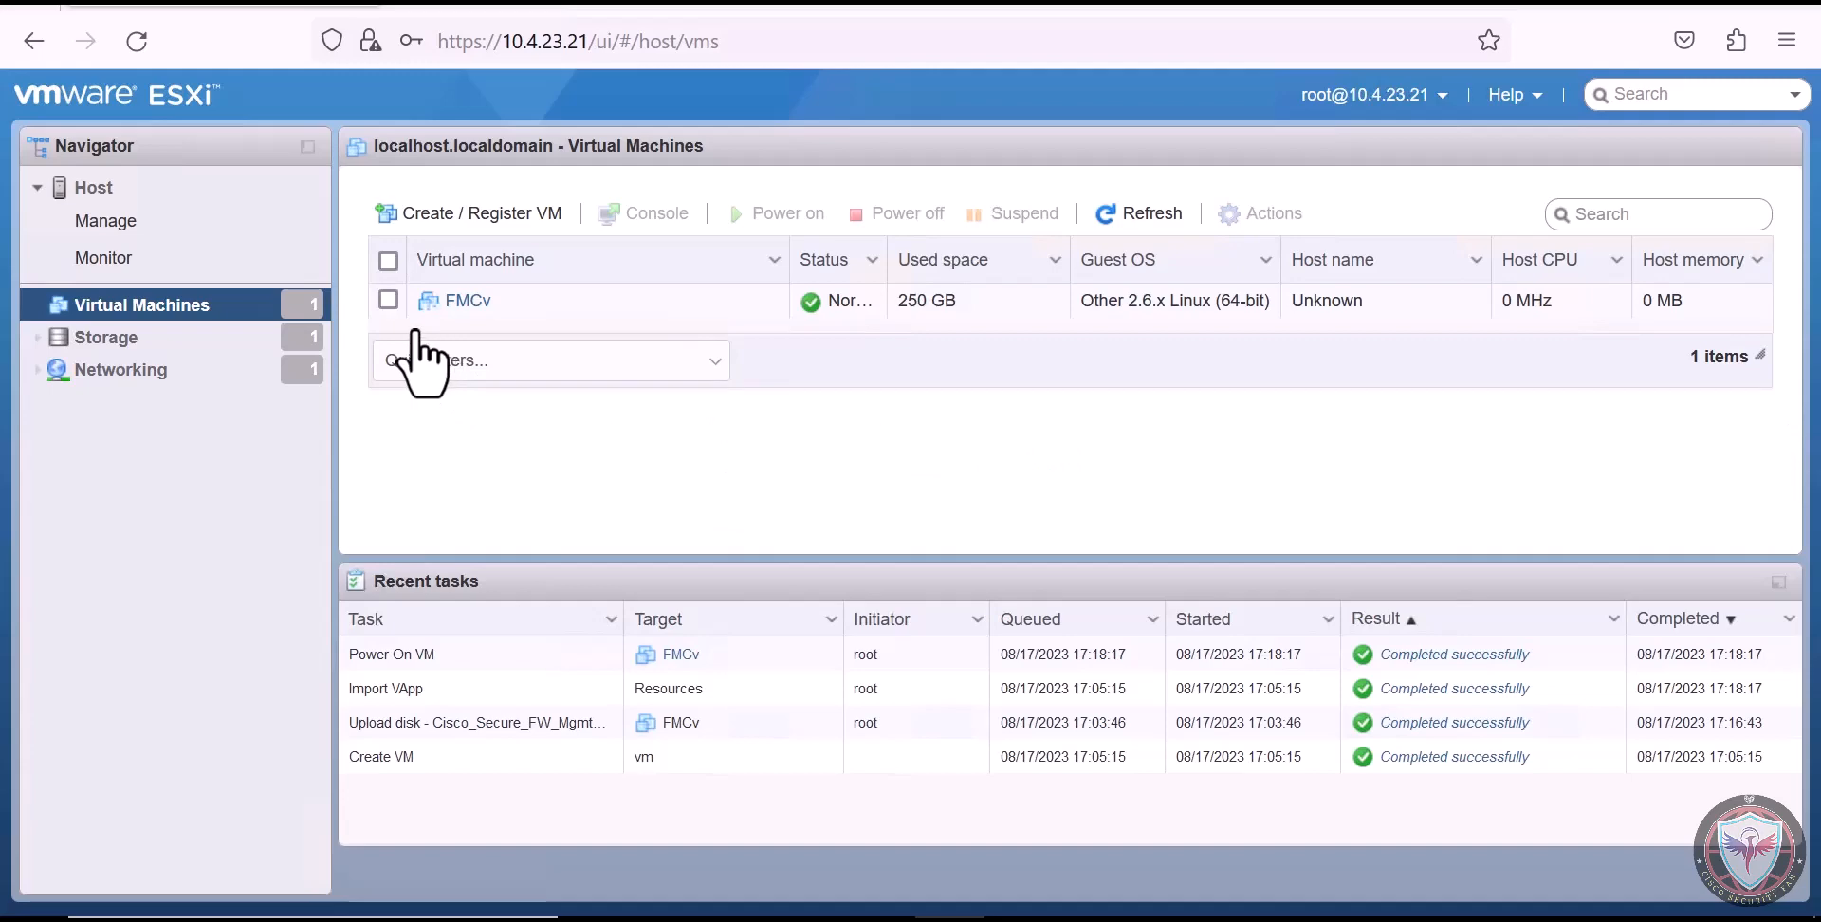
click(457, 303)
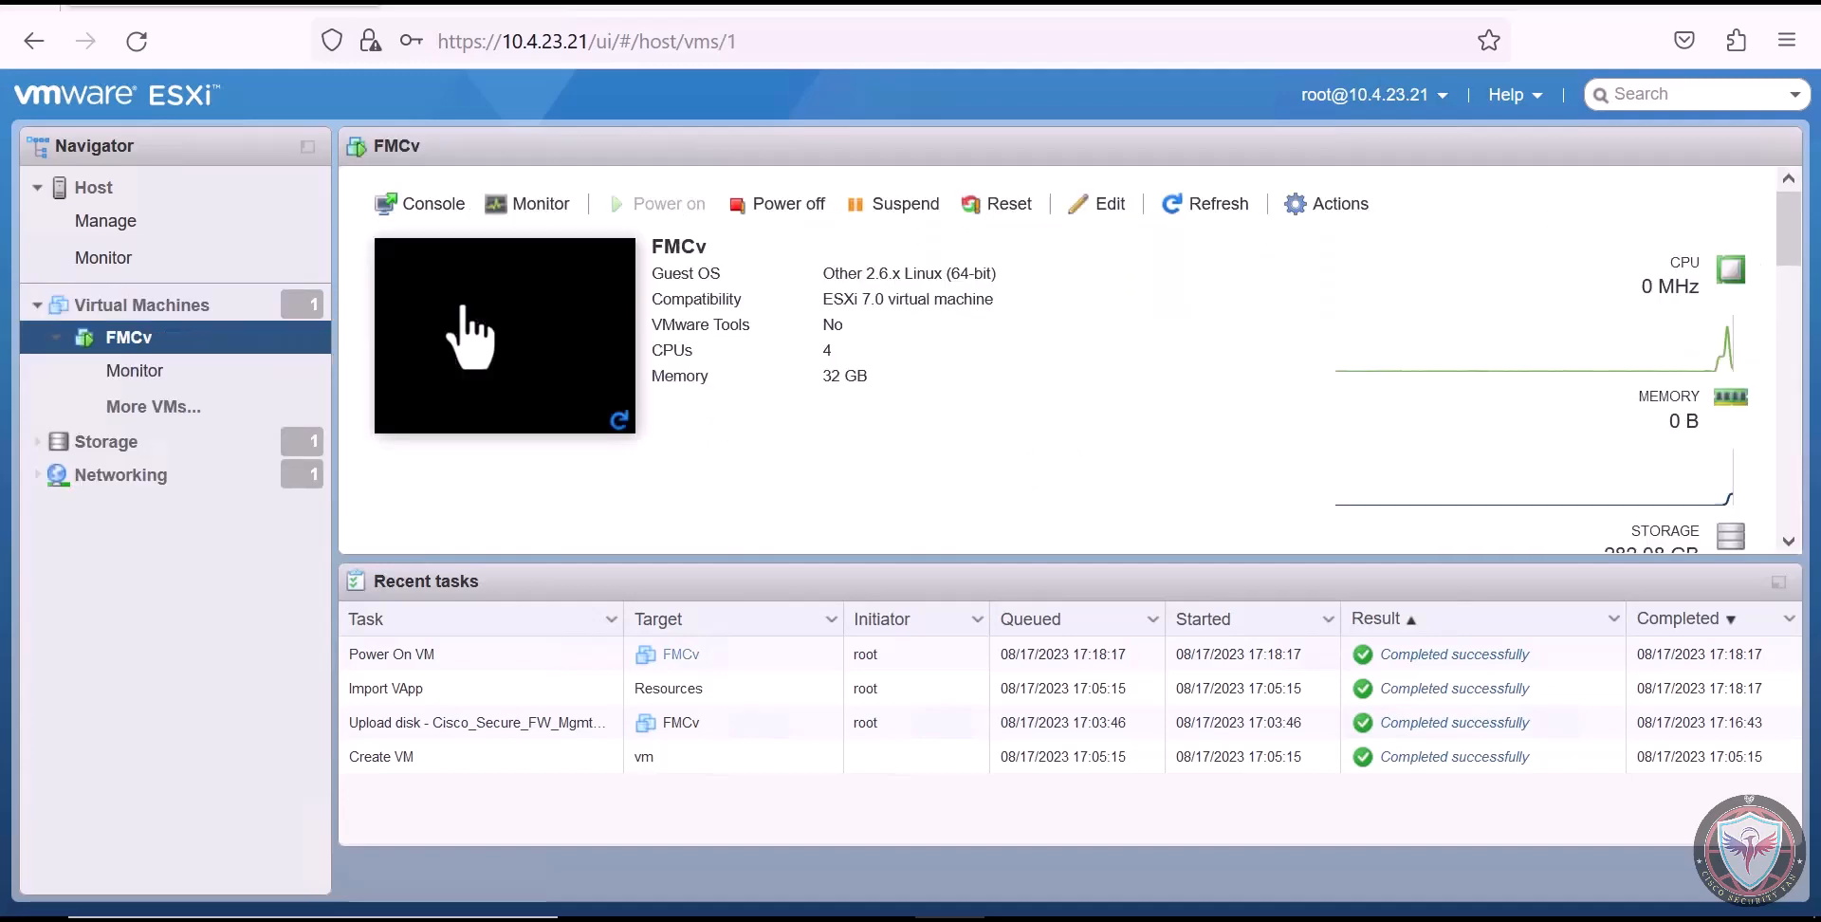
click(442, 248)
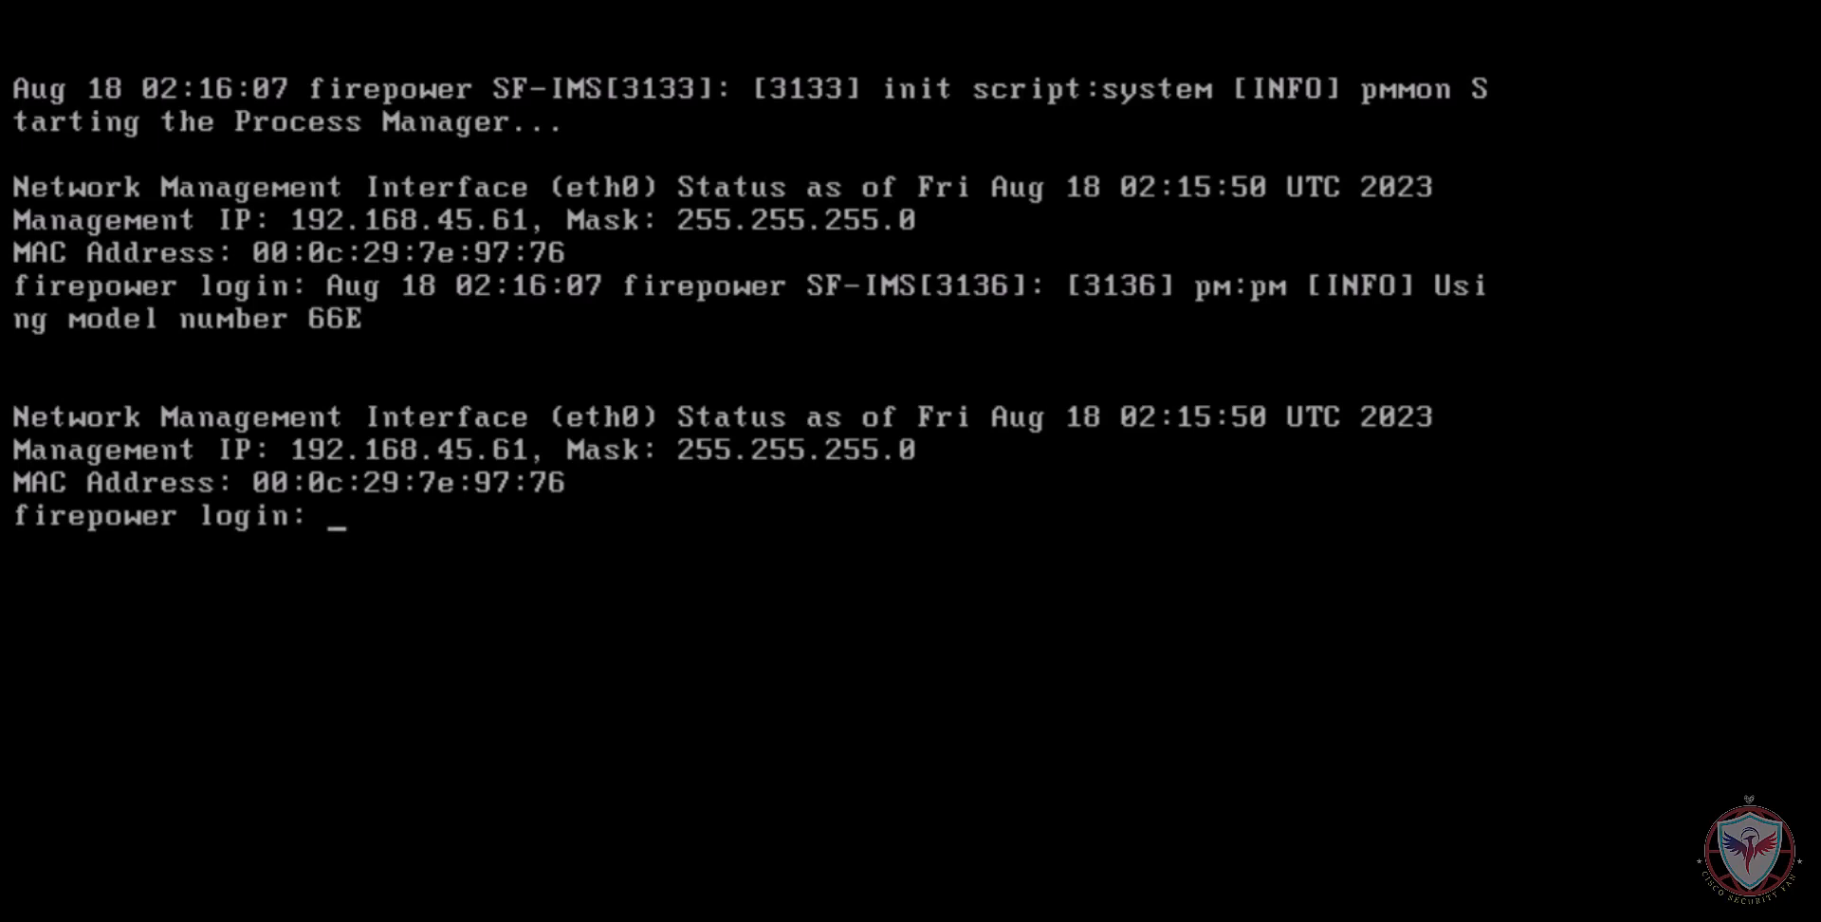
Log in to the firepower console as admin with the default password, and enter and confirm a new admin password
text(admin)
key(Return)
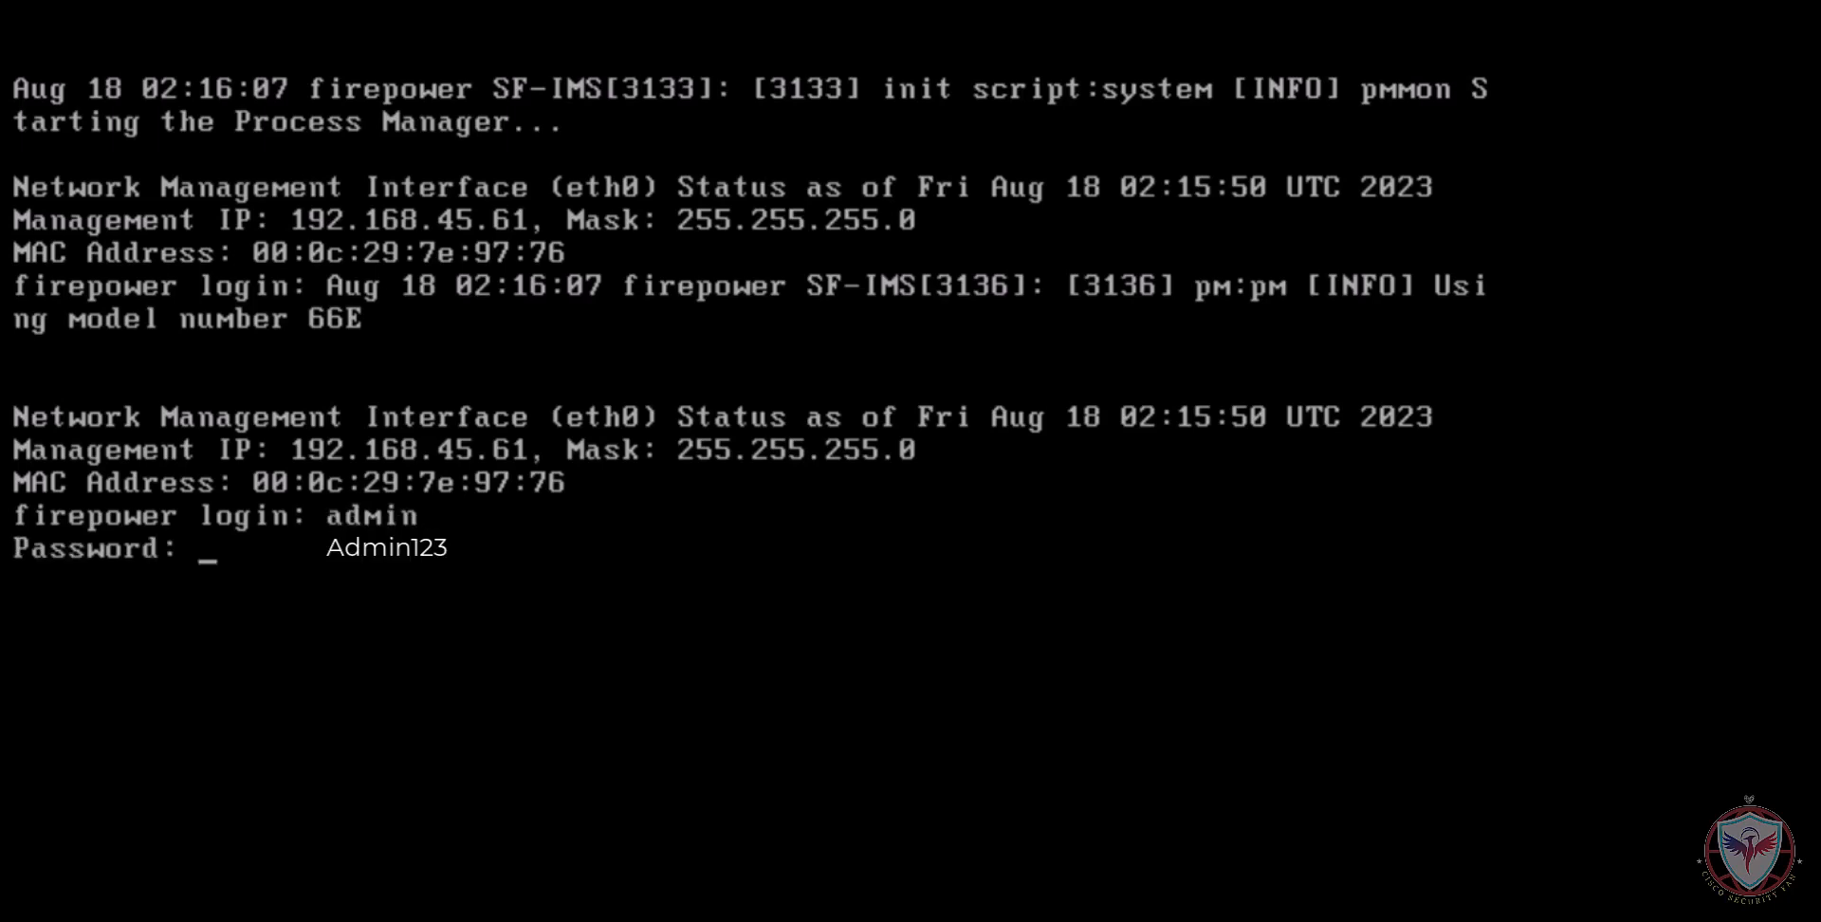
text(Admin123)
key(Return)
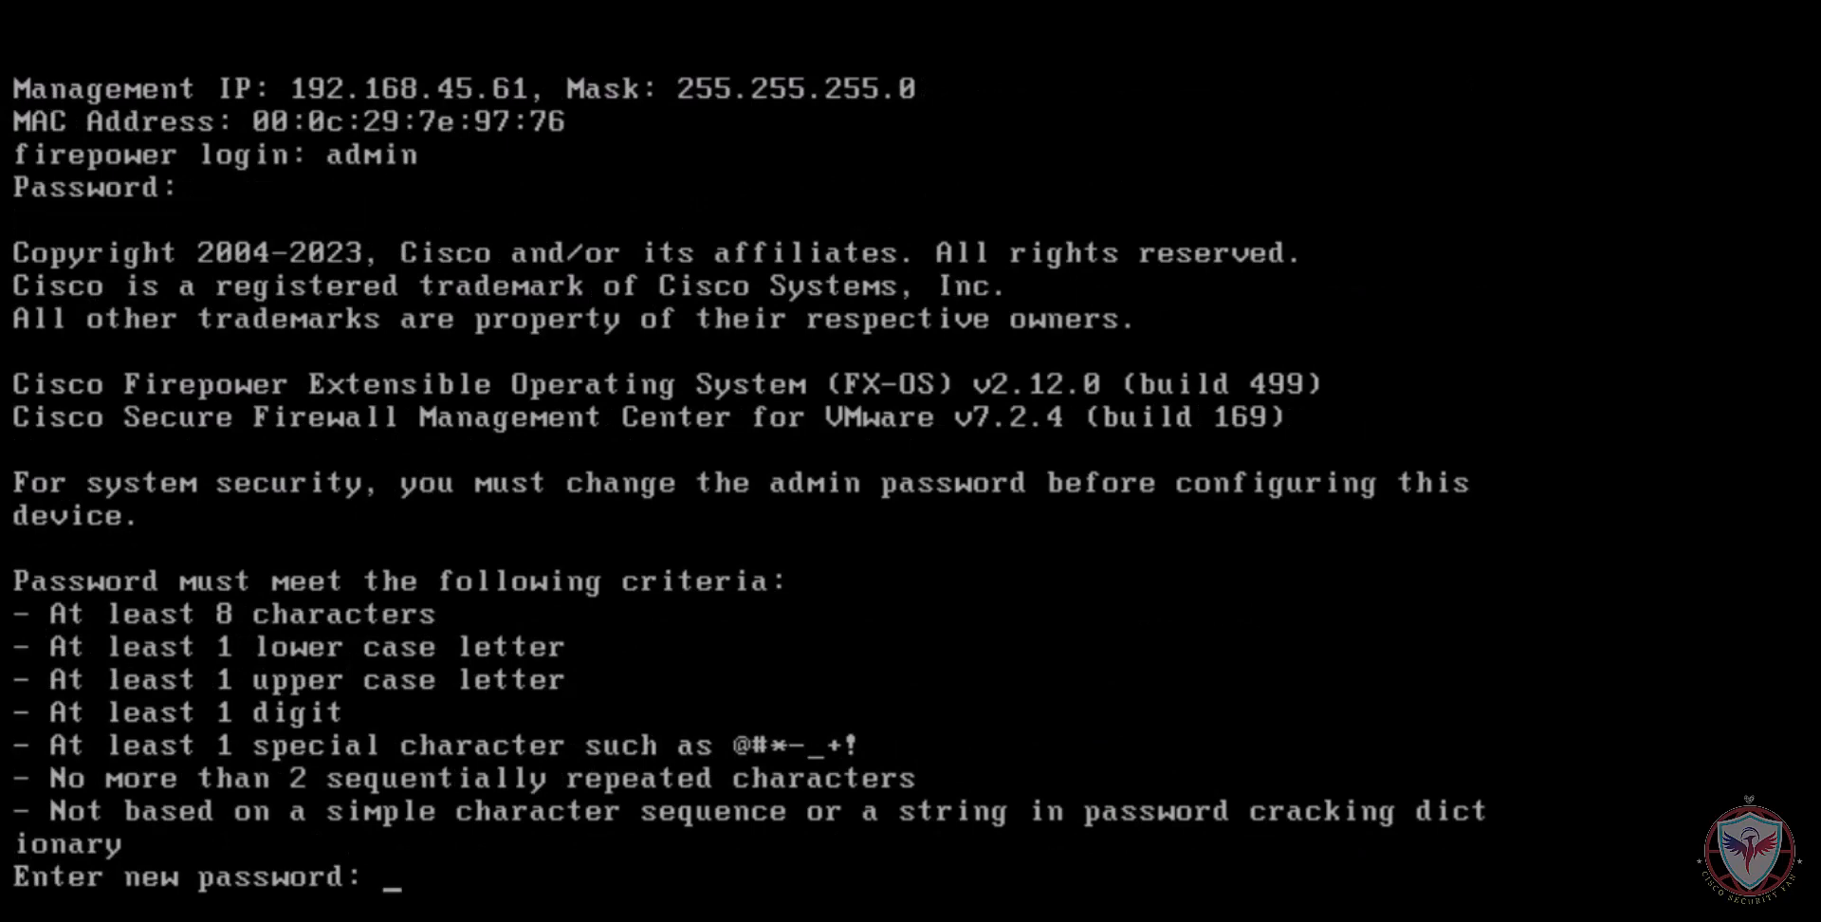
key(Return)
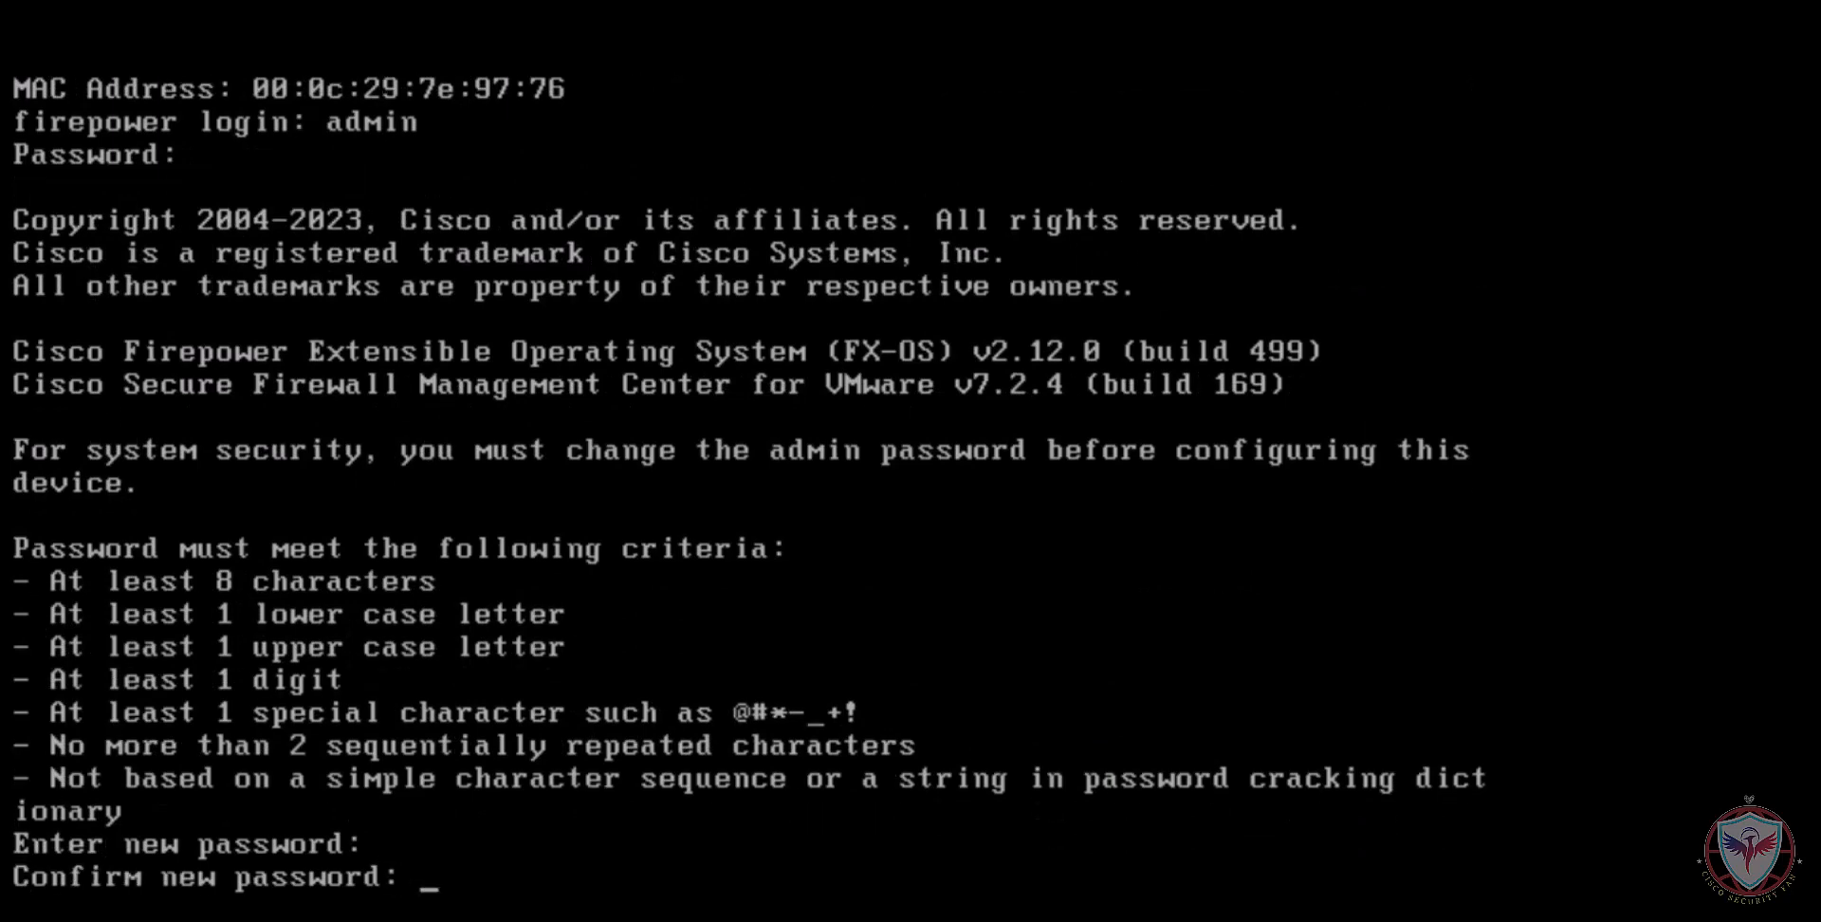
key(Return)
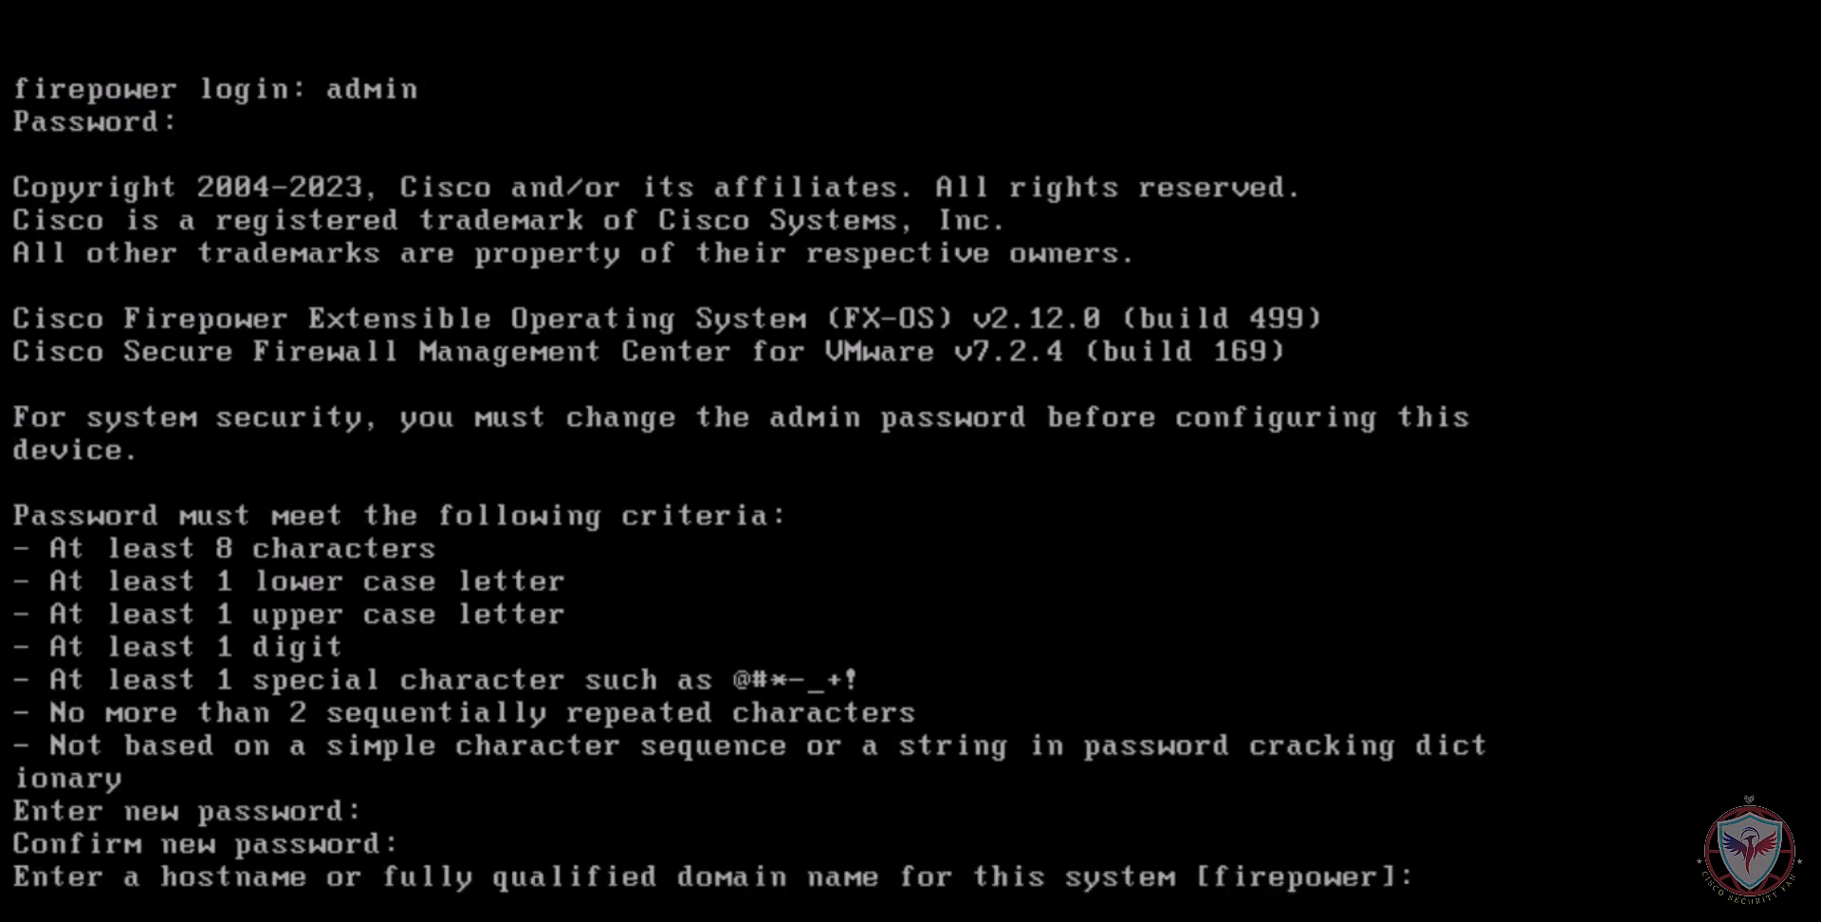
Accept the default hostname firepower and choose manual IPv4 configuration for the management interface
key(Return)
text(man)
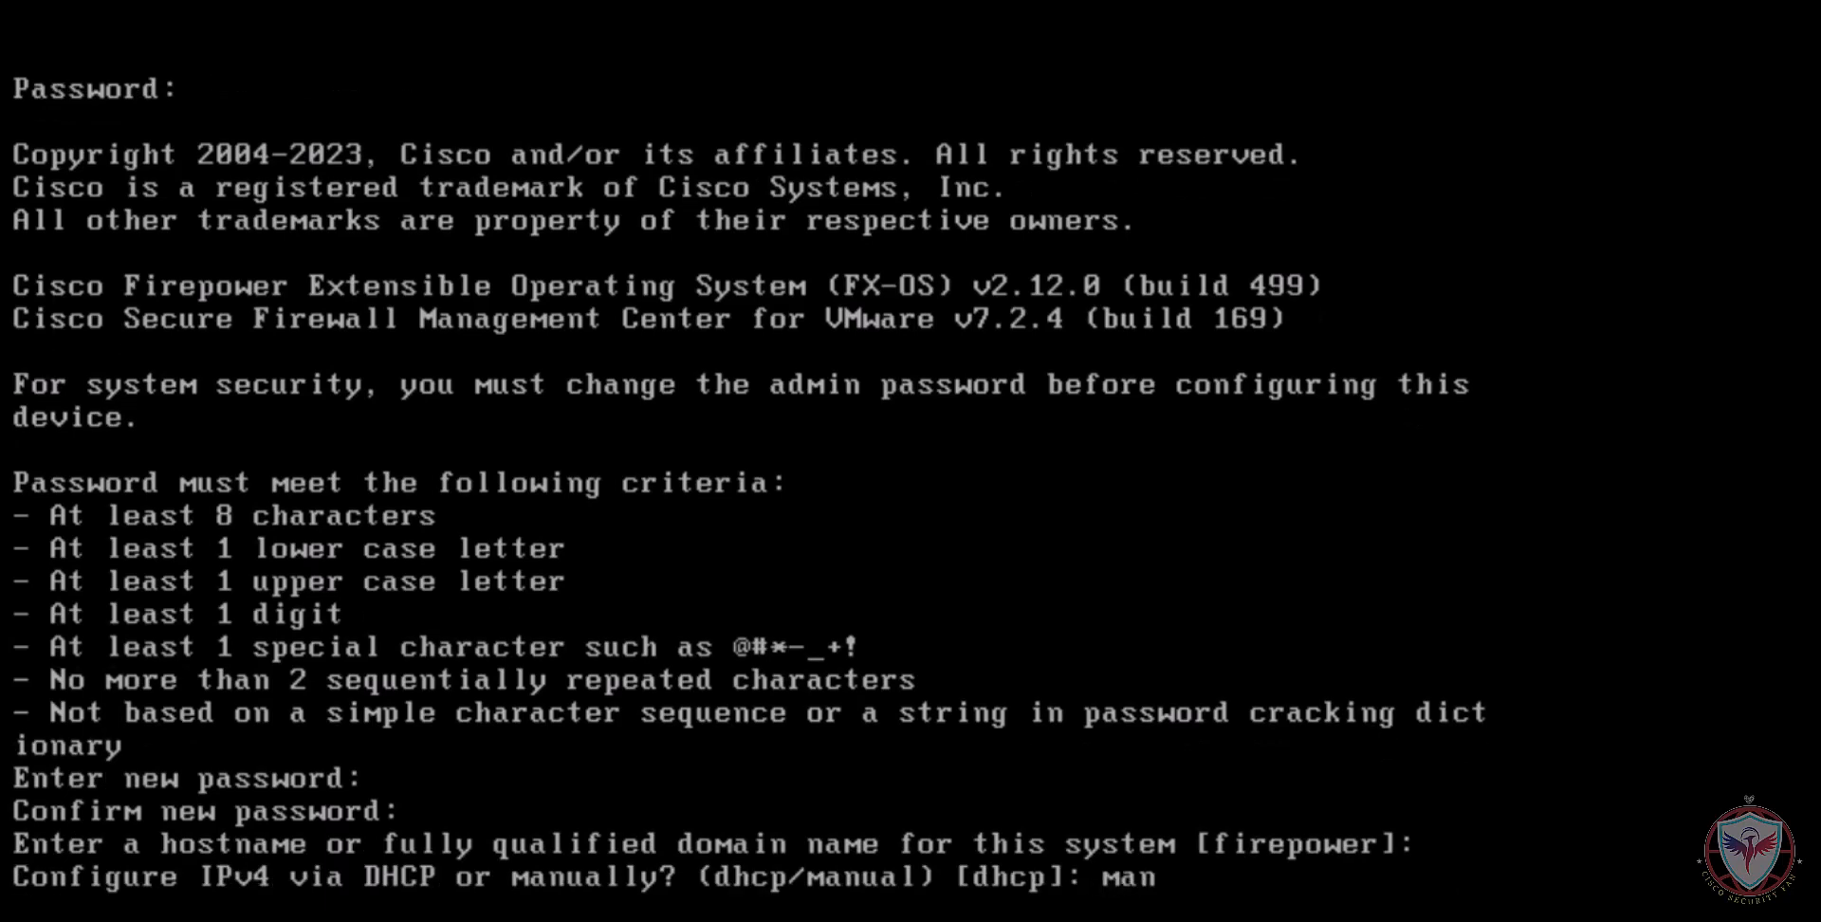
text(ual)
key(Return)
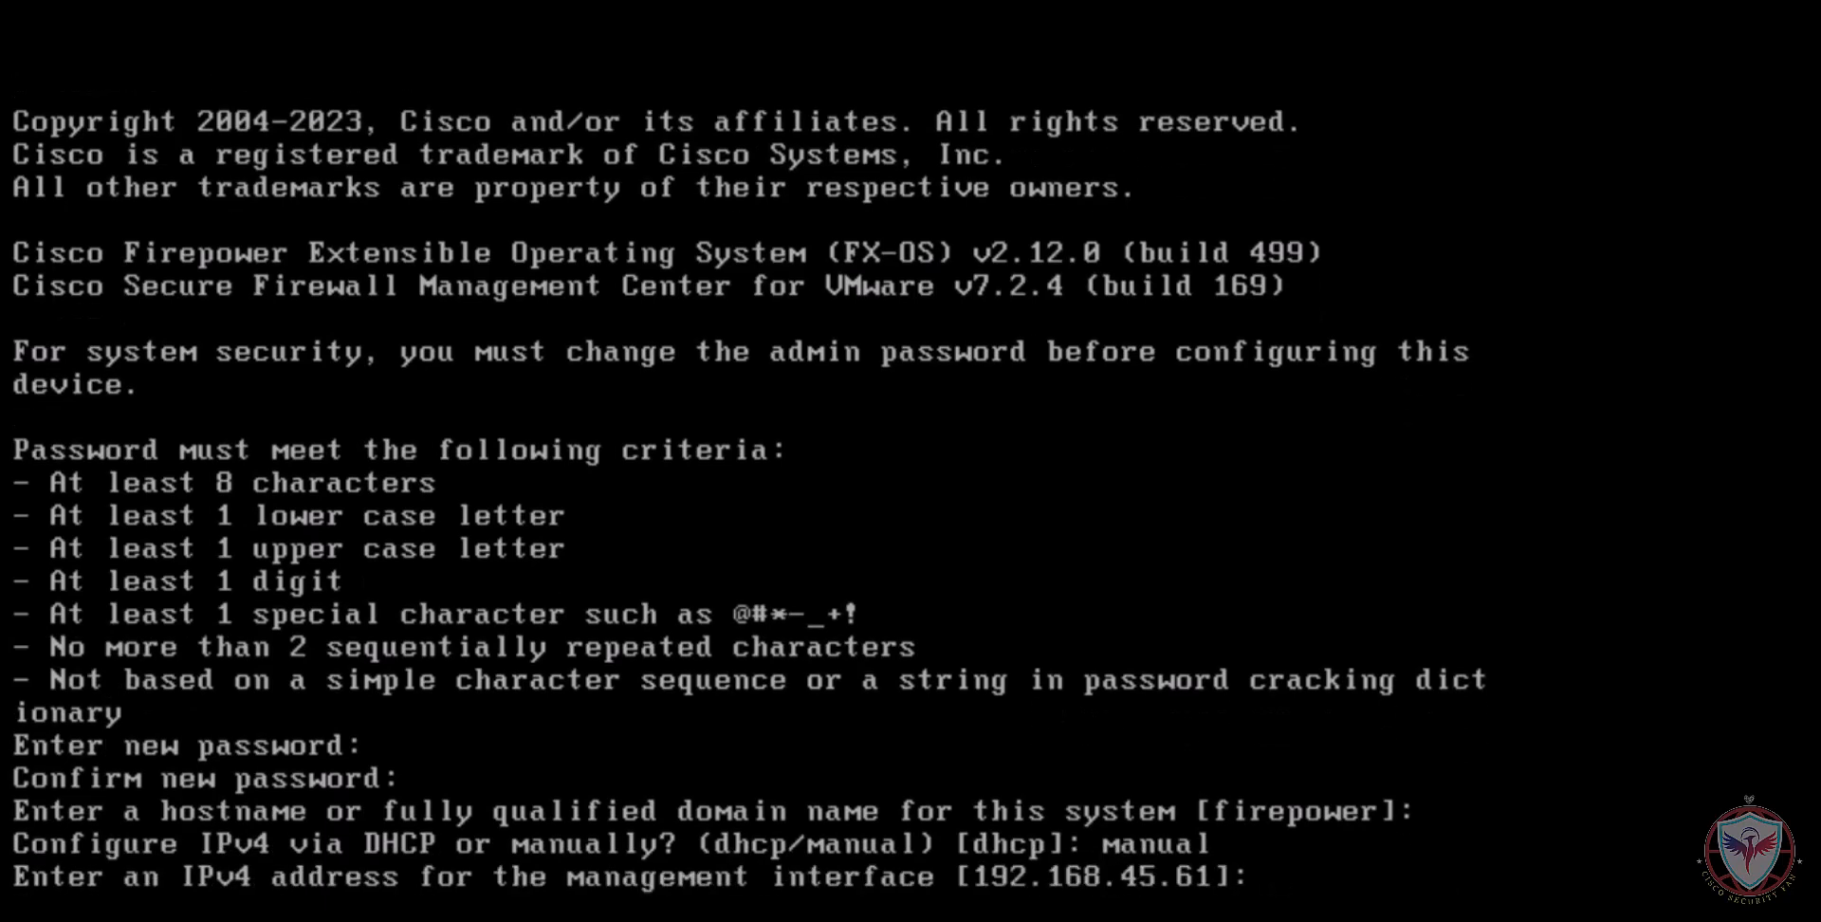
Set the management interface's IPv4 address to 10.4.23.57, the netmask to 255.255.248.0 and the default gateway to 10.4.16.1
text(10.4.23.57)
key(Return)
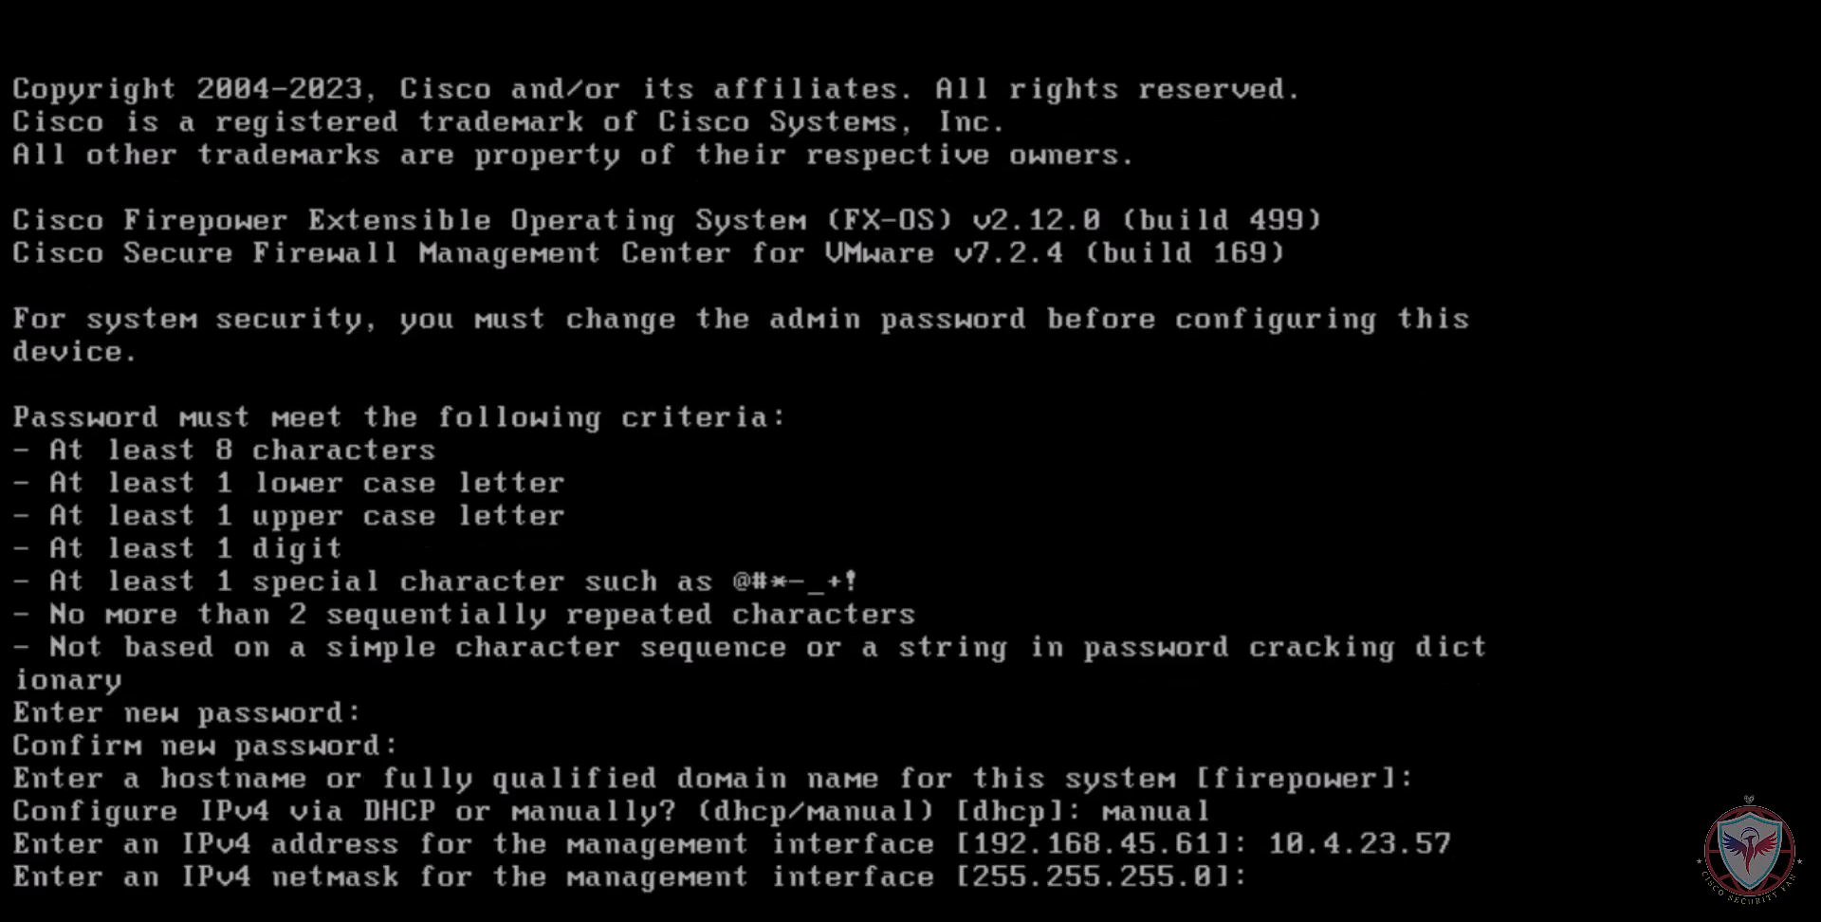
text(255.255.)
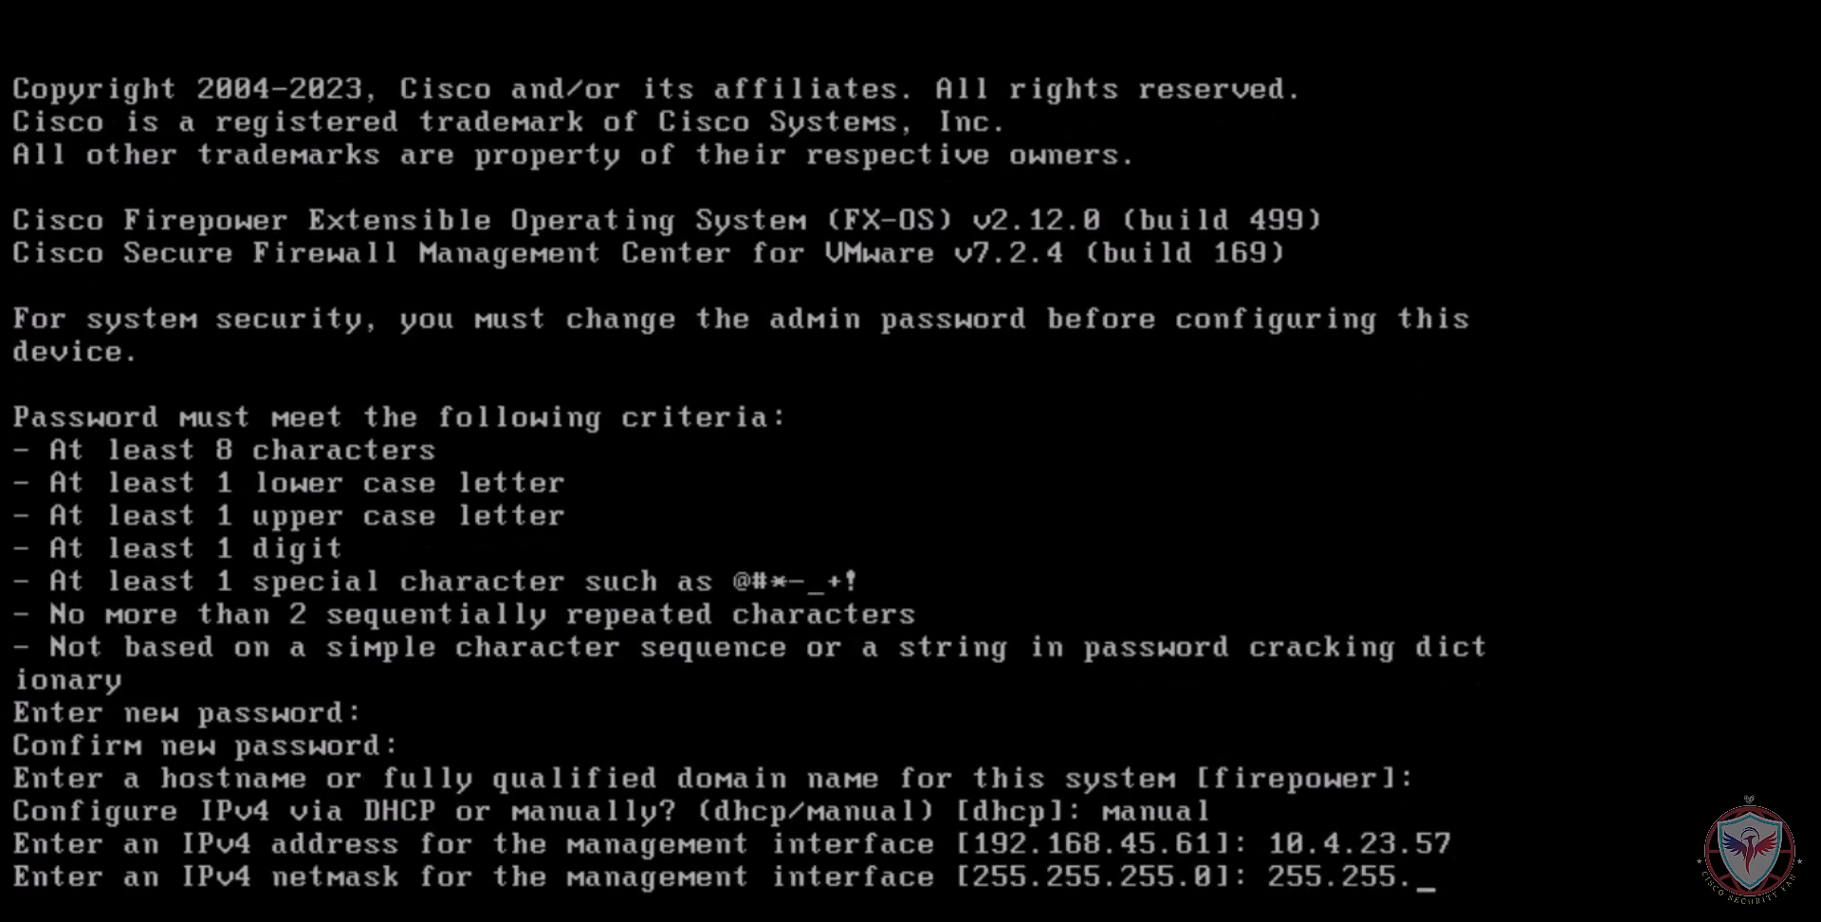
text(248.0)
key(Return)
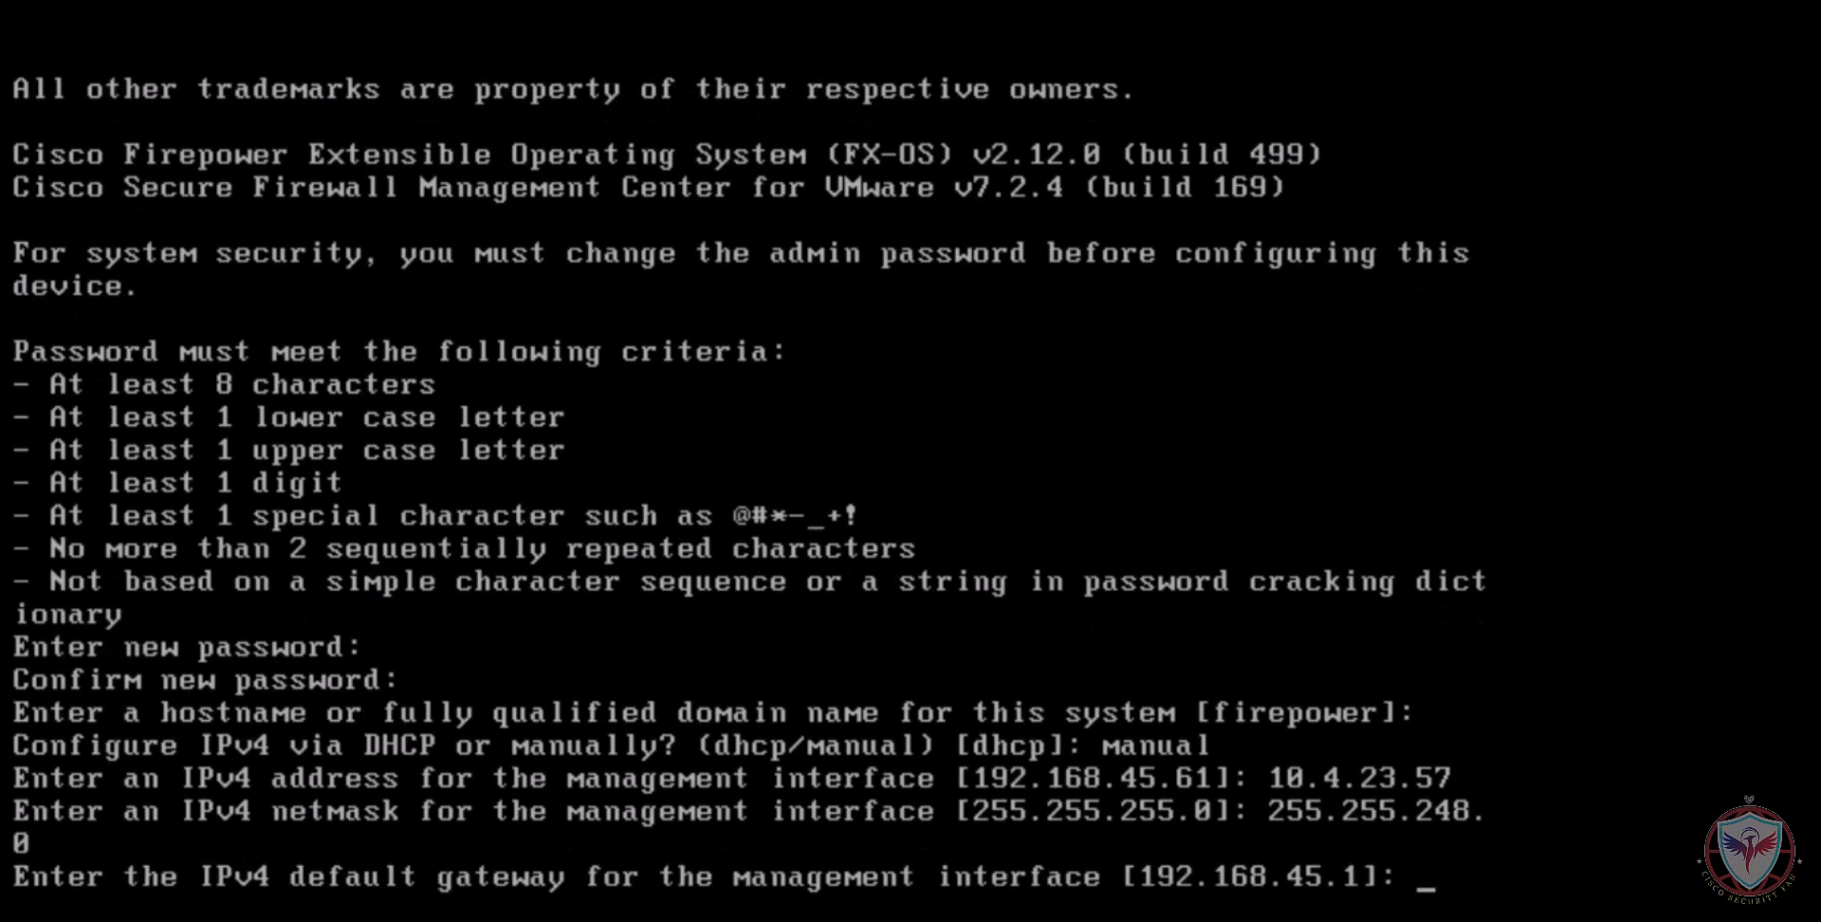
text(10.4.16.1)
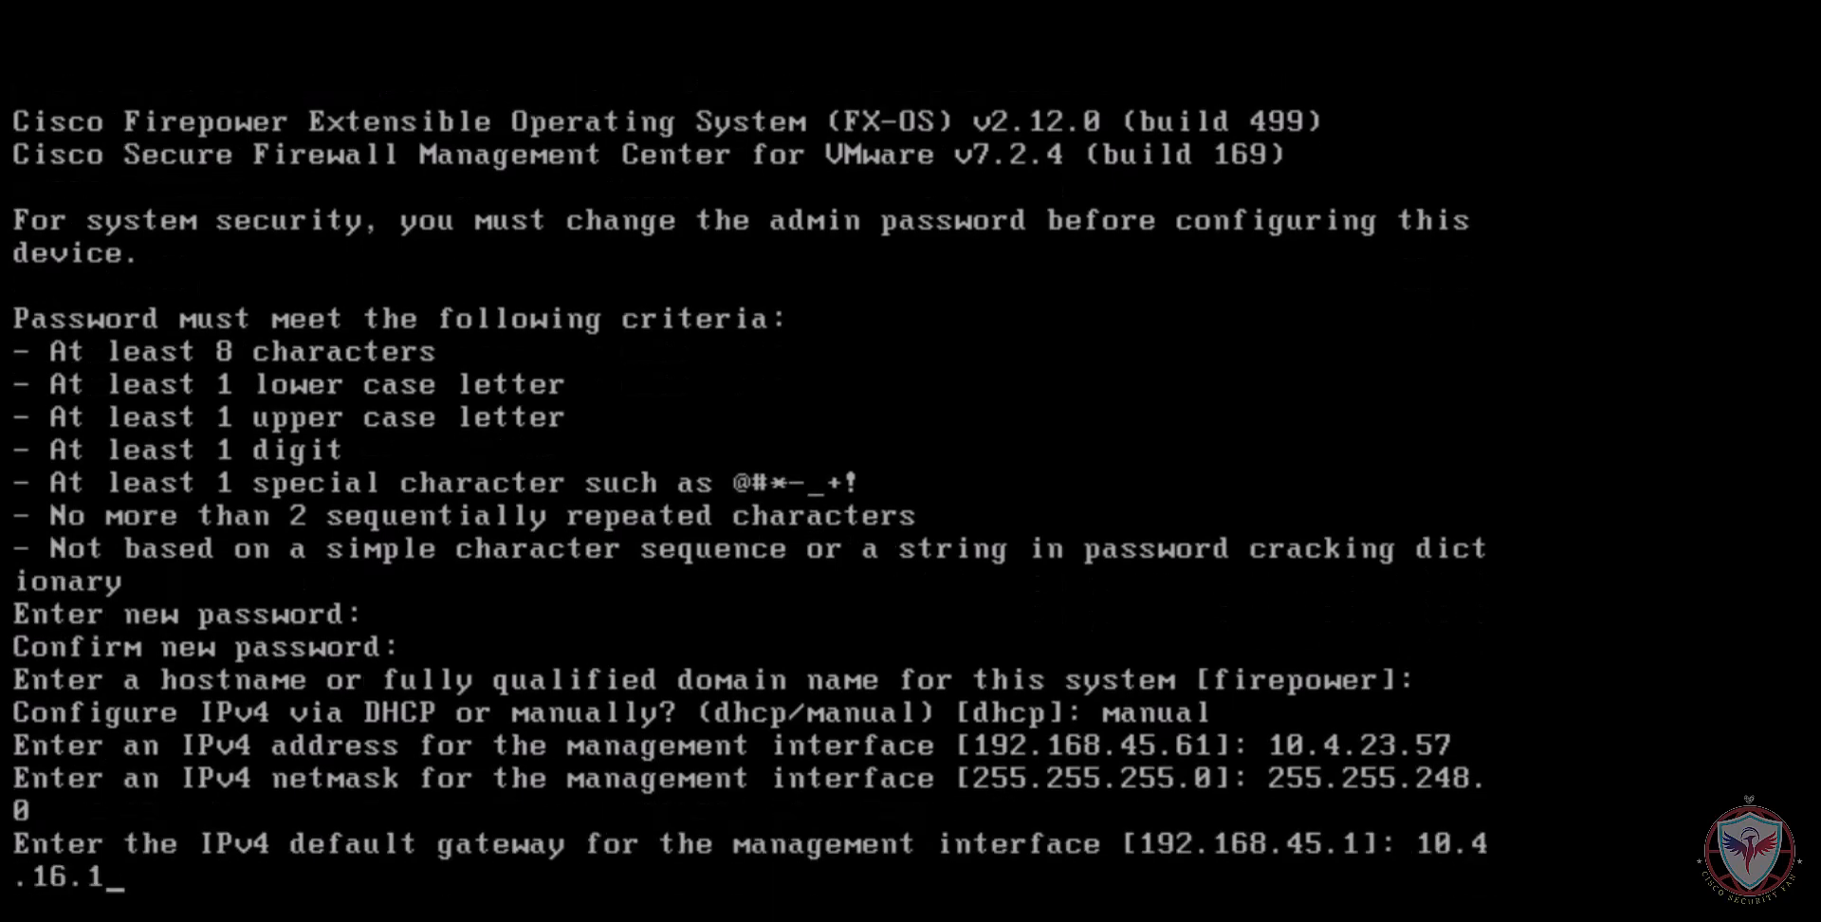
key(Return)
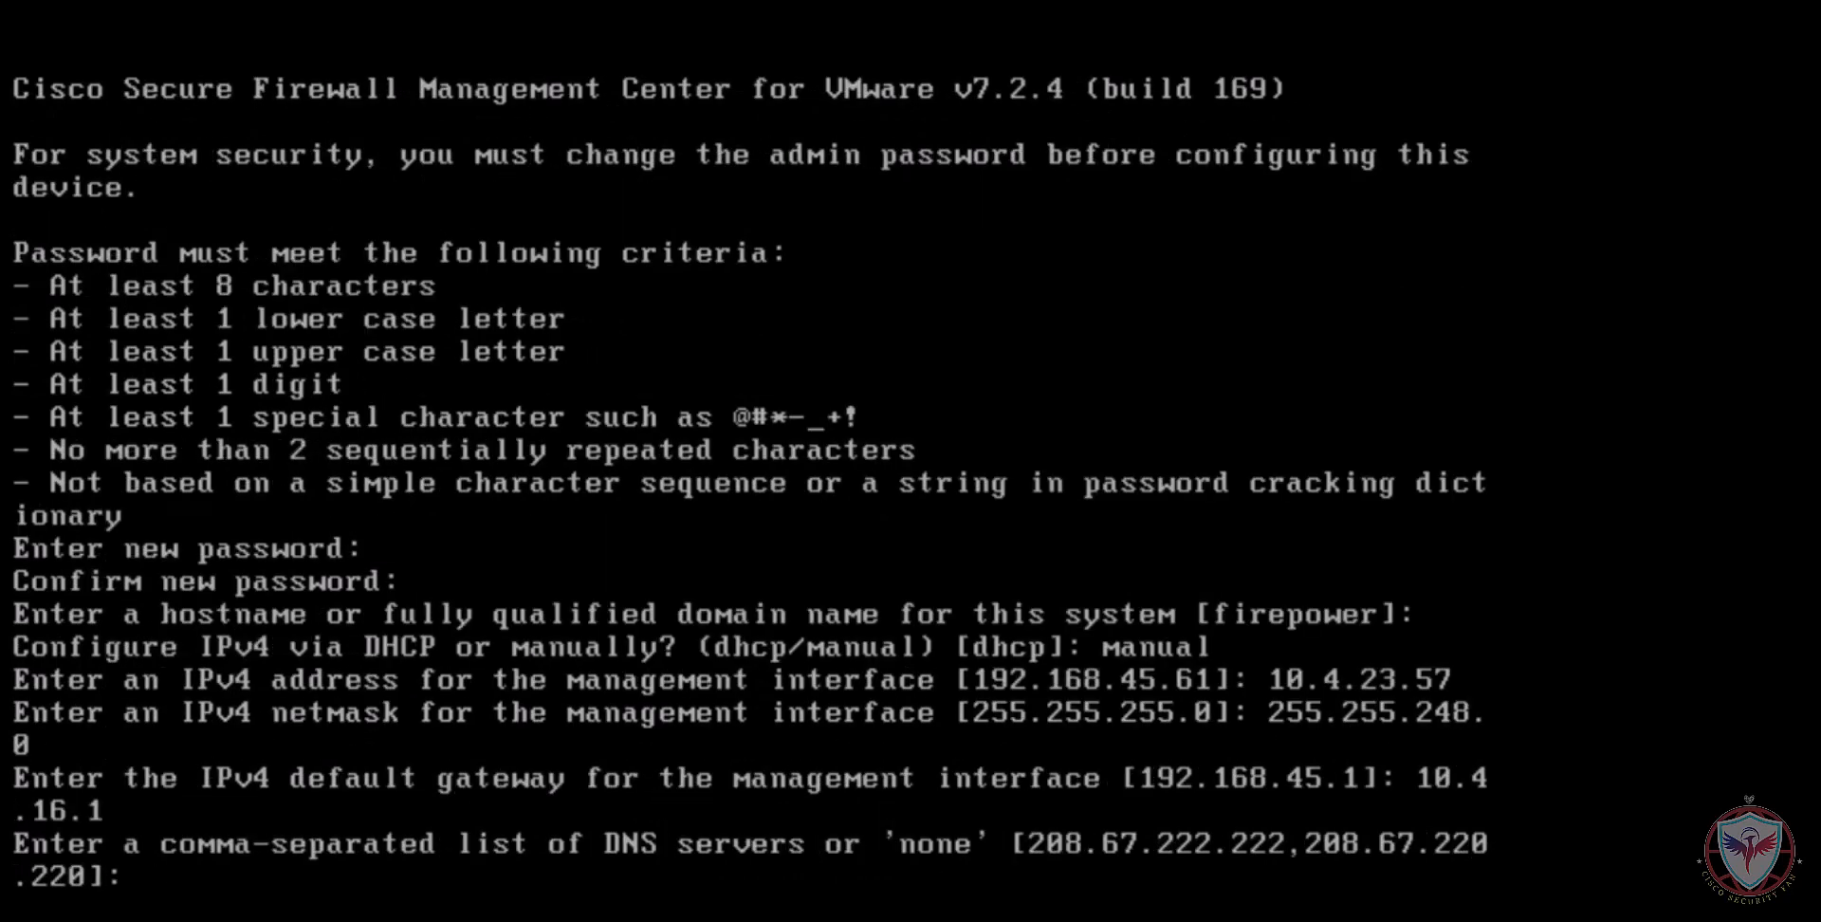
Set the DNS server to 10.4.23.50 and the NTP server to 10.31.126.207, and confirm the network settings as correct
text(10.4.23.50)
key(Return)
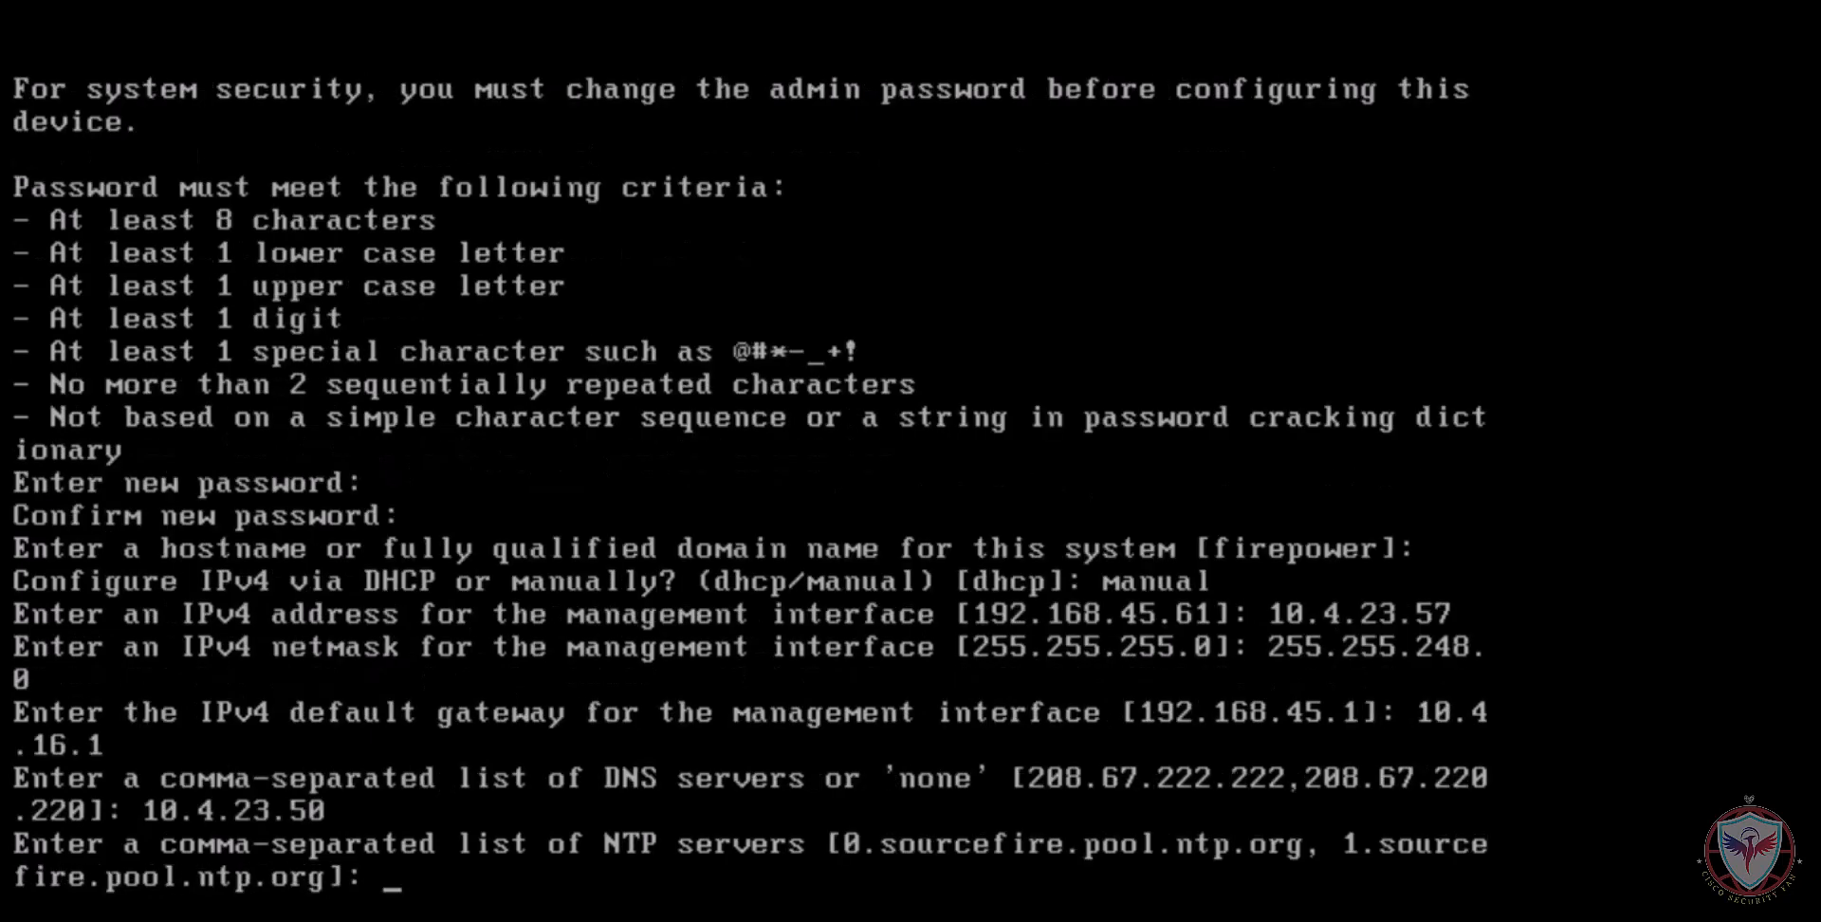
text(10.31.126.207)
key(Return)
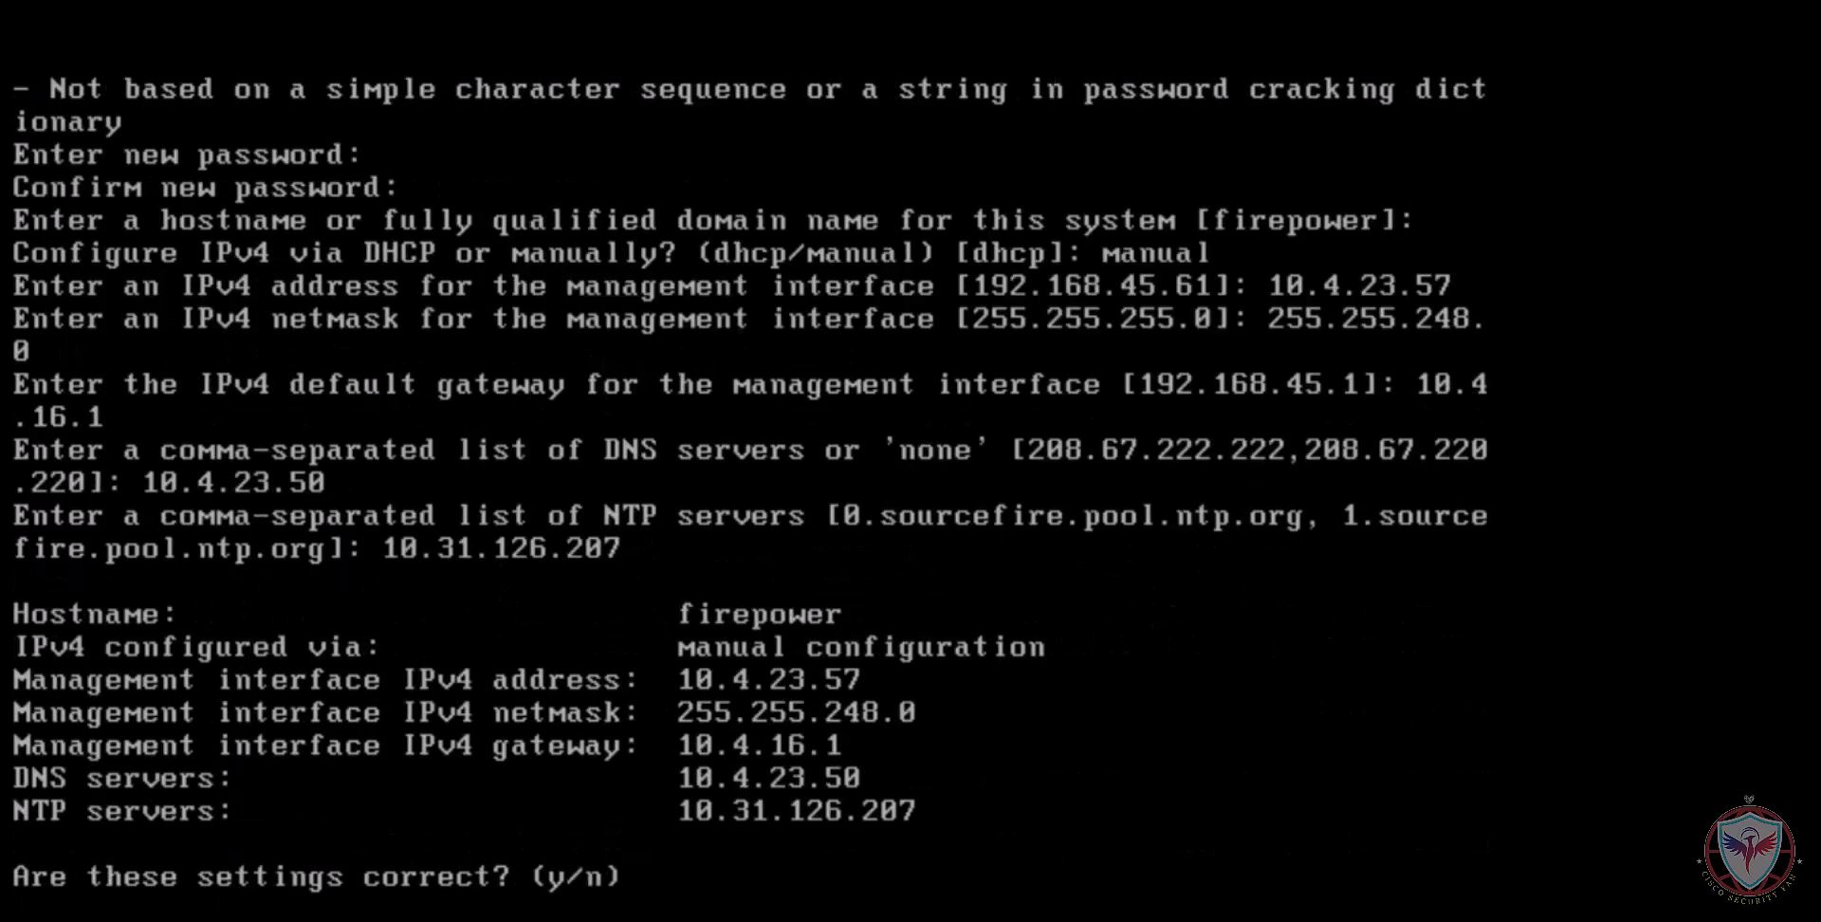
text(y)
key(Return)
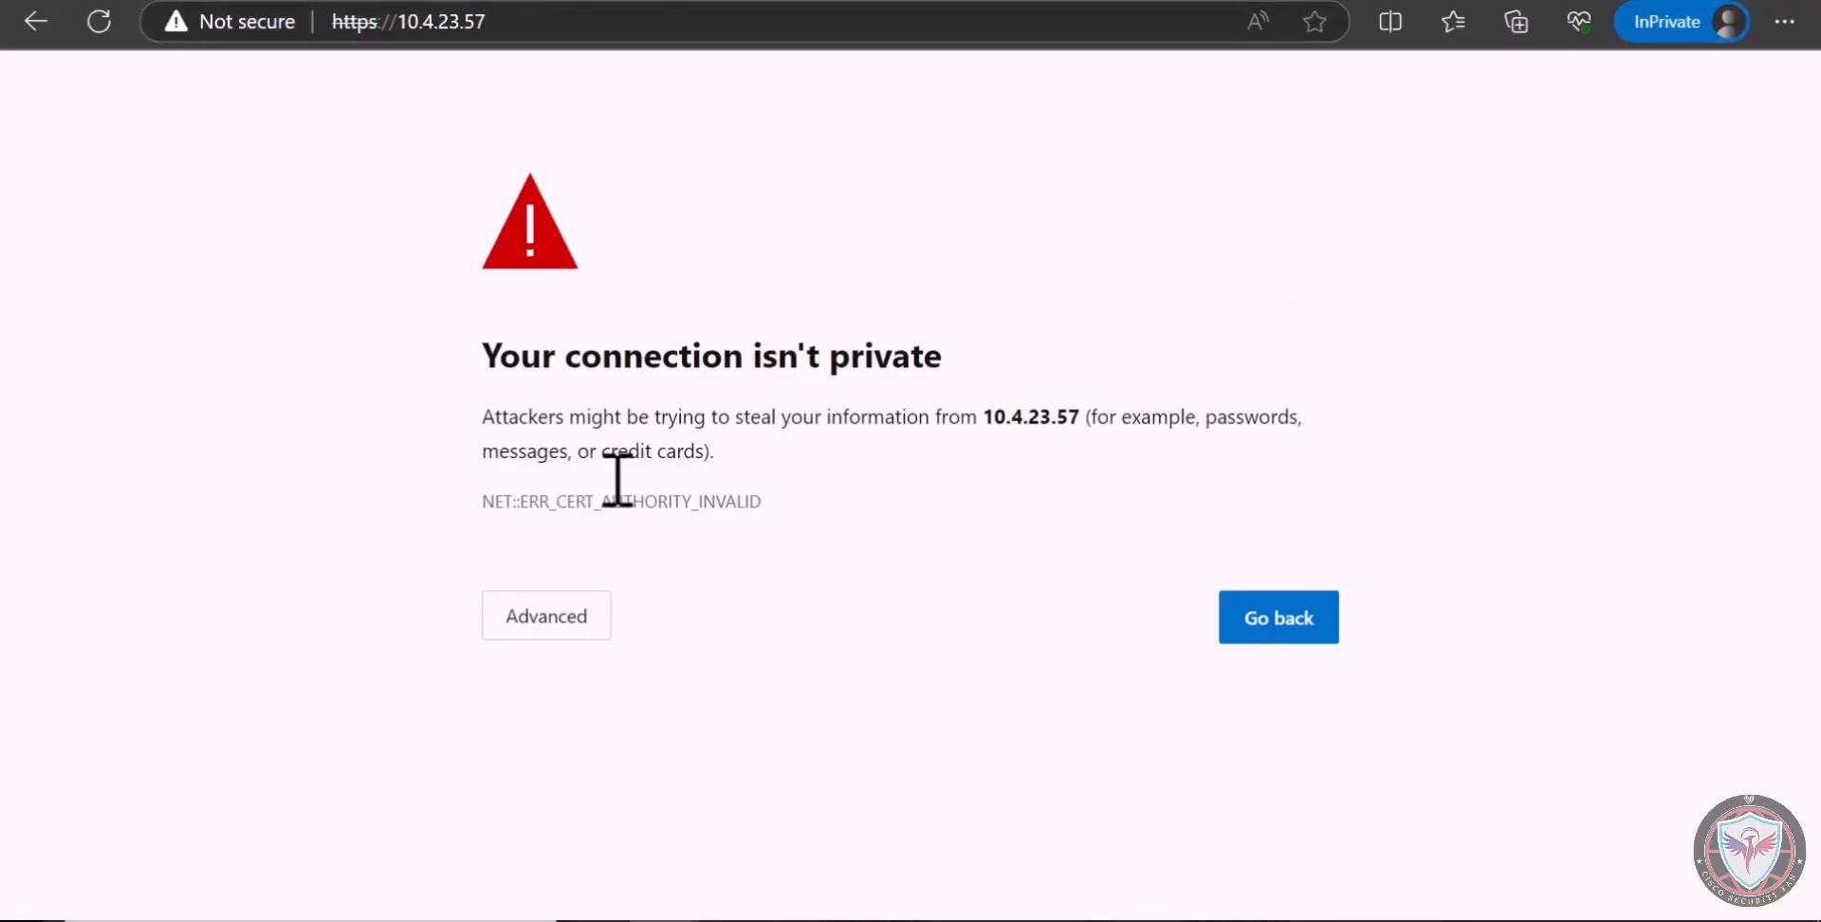
In the Edge browser, proceed past the certificate warning for 10.4.23.57 and enter admin as the login username
click(559, 616)
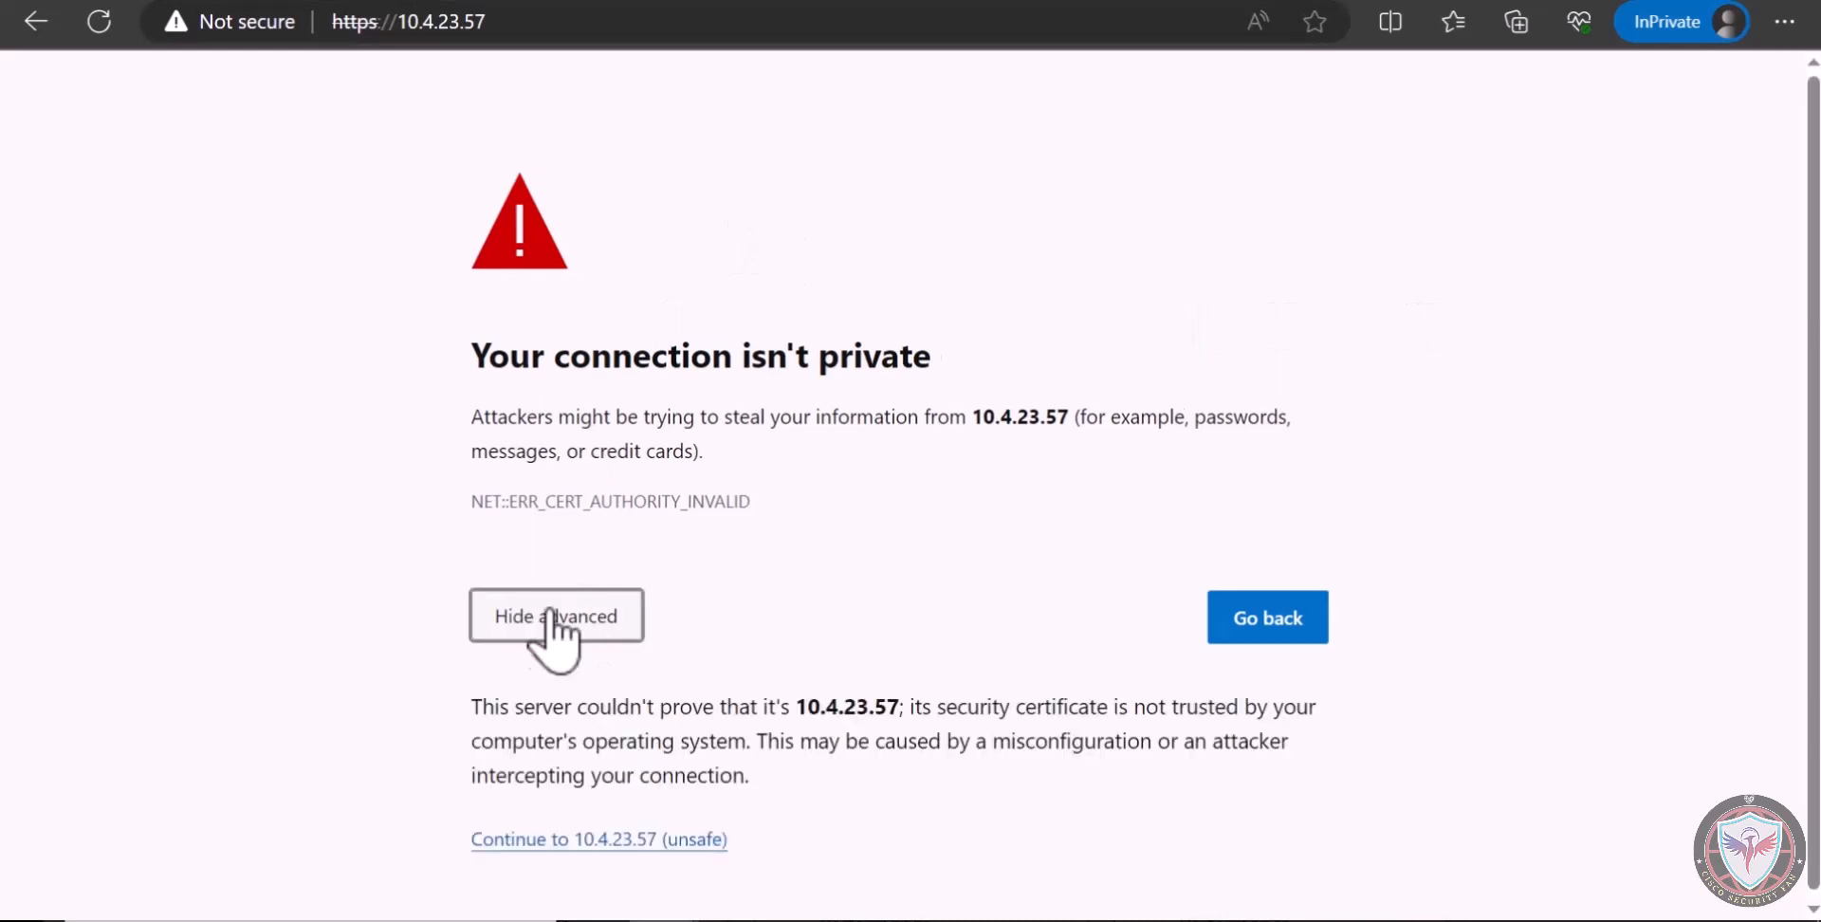
click(656, 840)
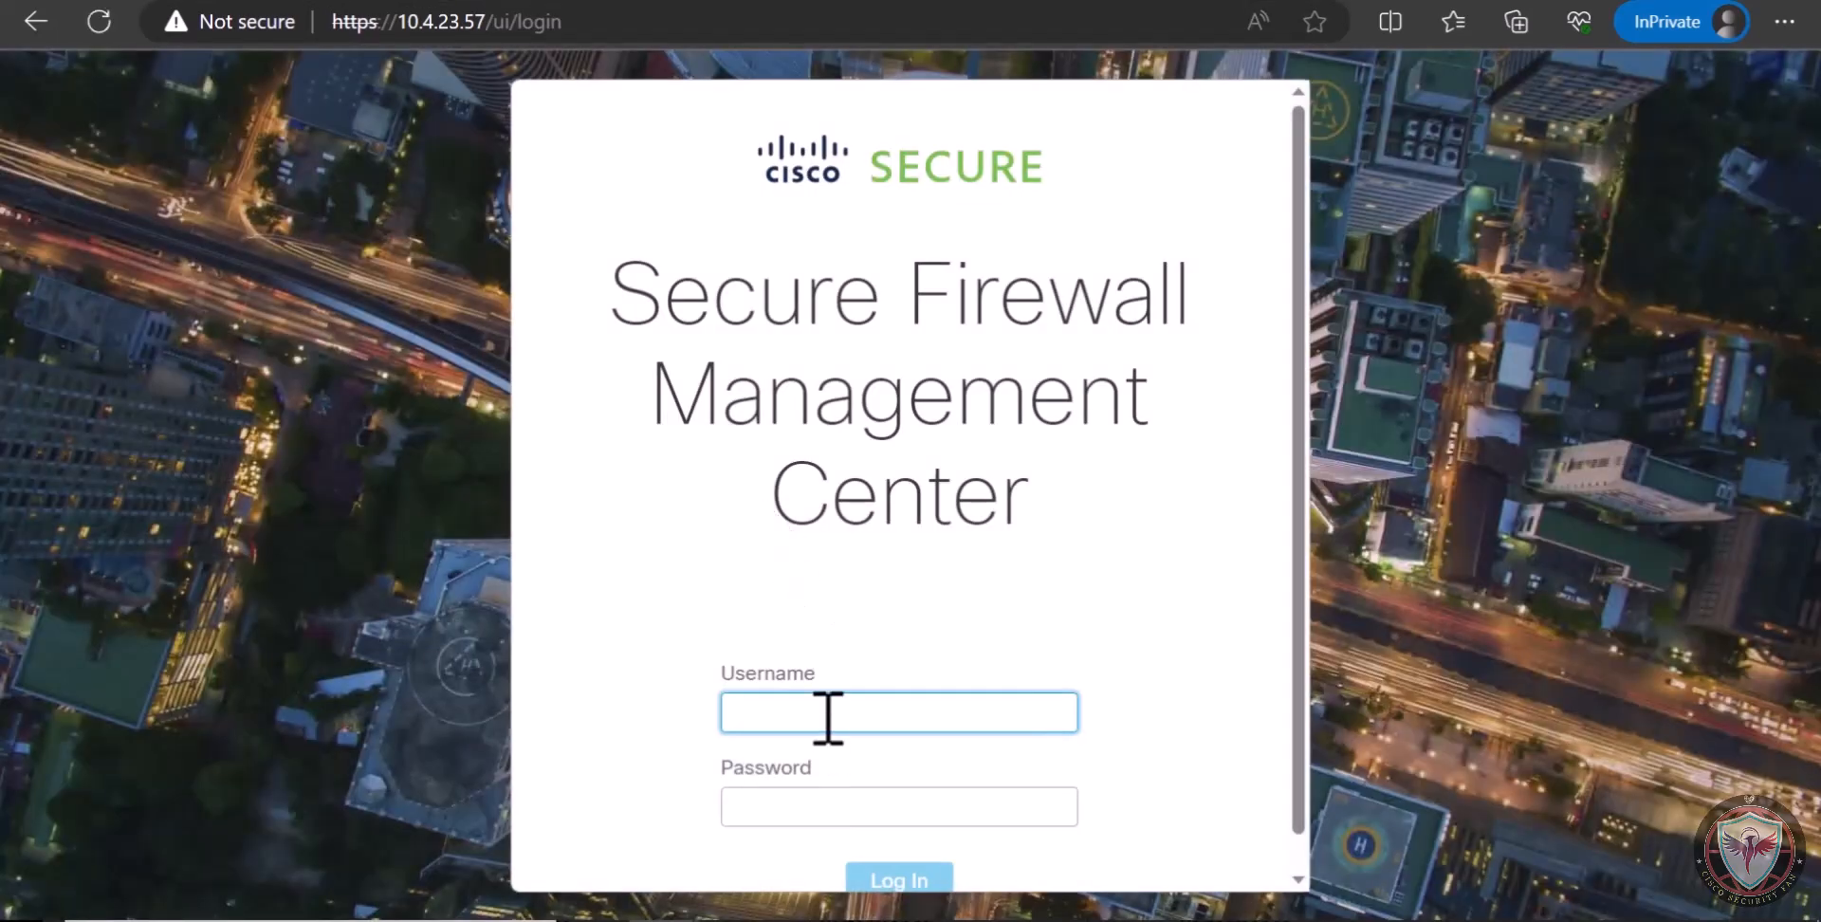
text(admin)
key(Tab)
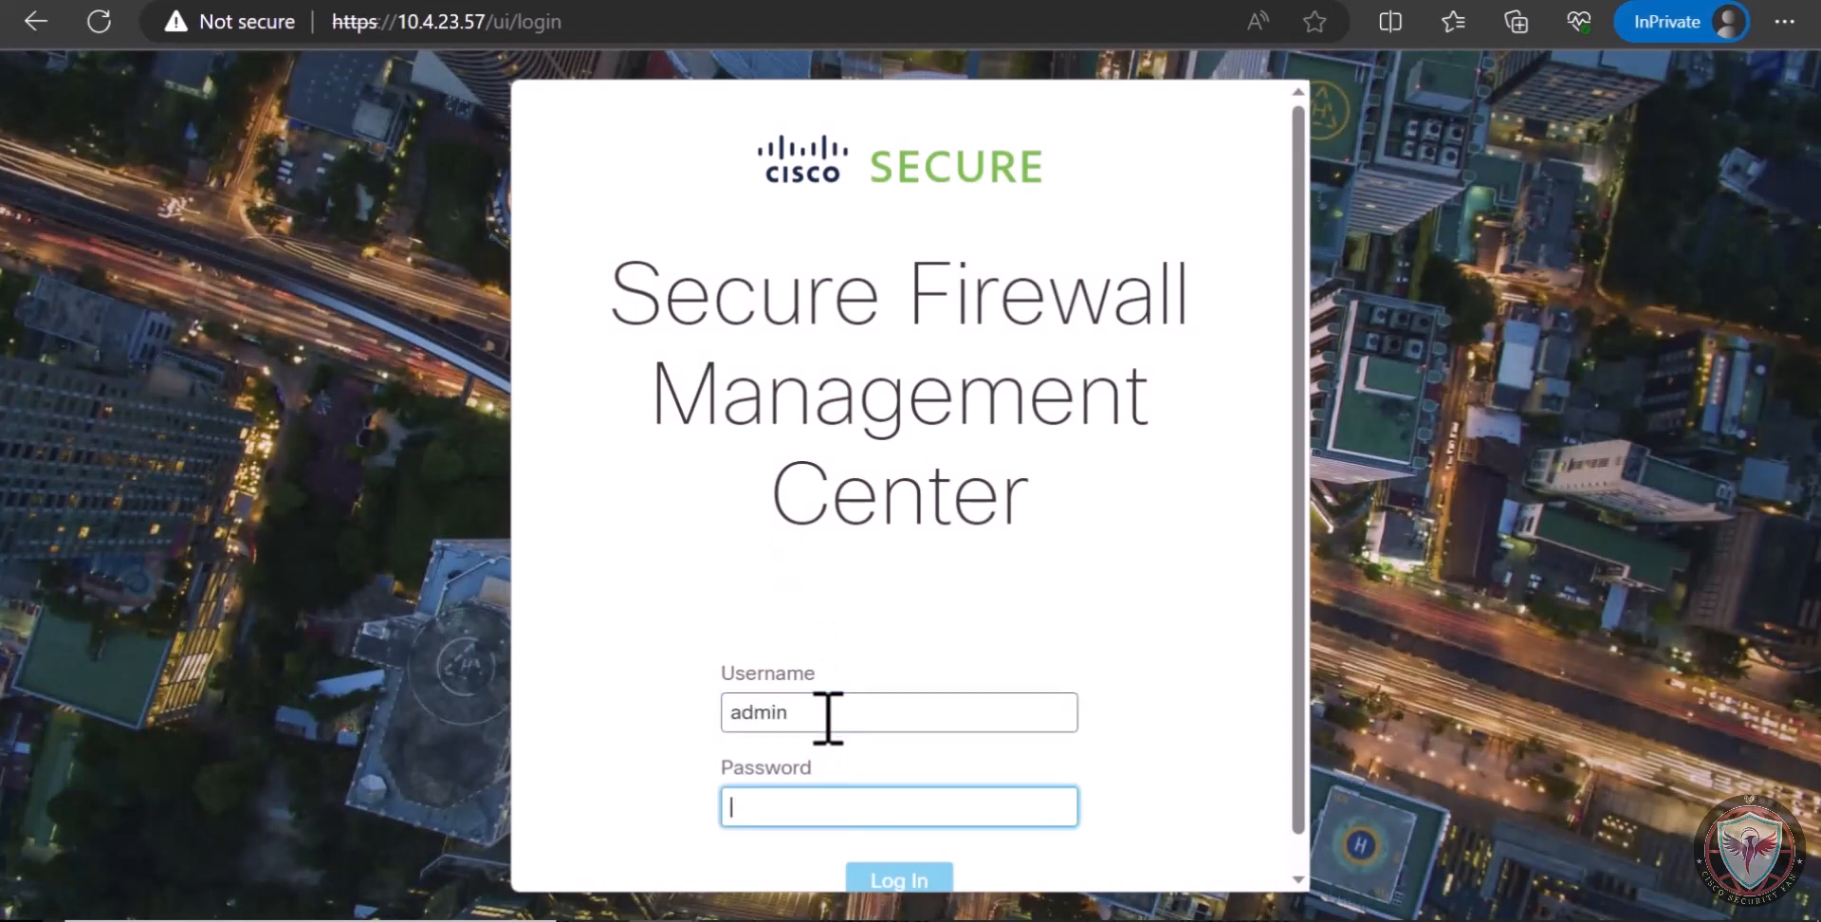